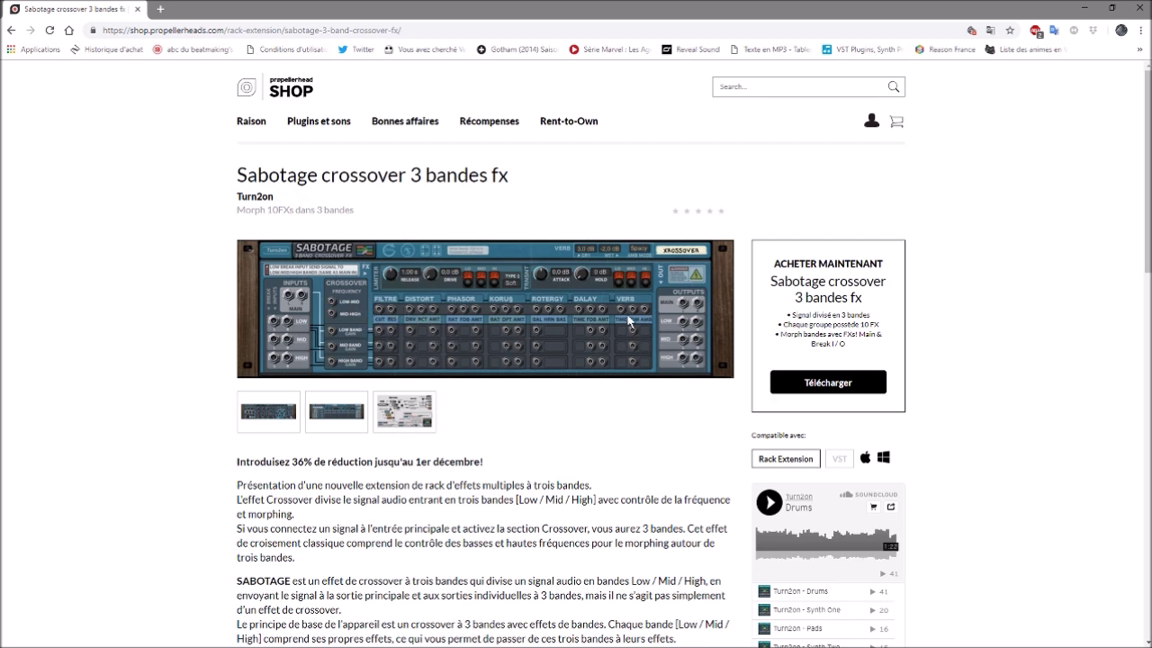
- Display the Sabotage front panel picture on the shop page and switch to Reason
left_click(280, 417)
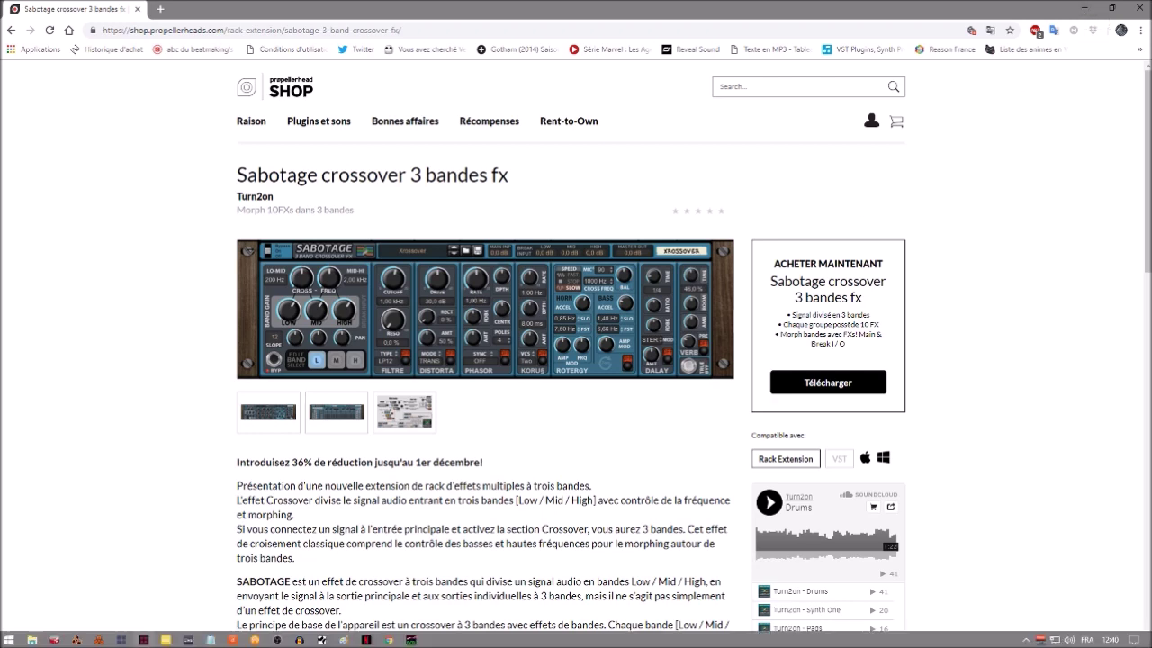
left_click(76, 640)
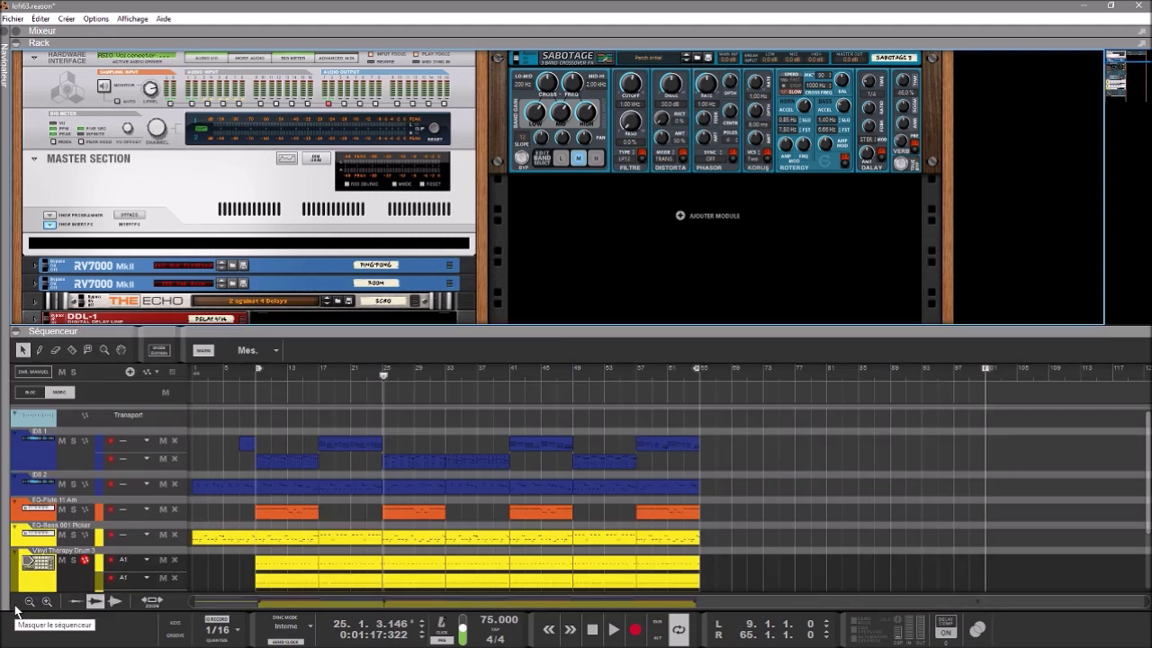
- Hide the sequencer and look through the devices in the rack down to Vinyl Therapy Drum and back up
left_click(16, 605)
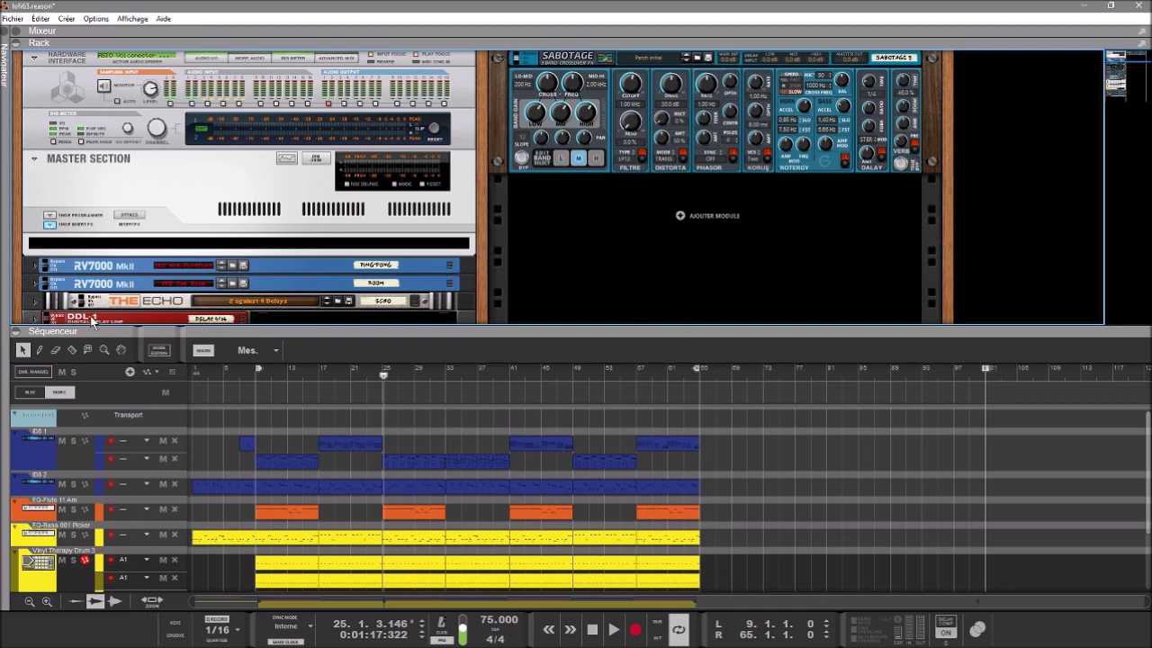
left_click(15, 334)
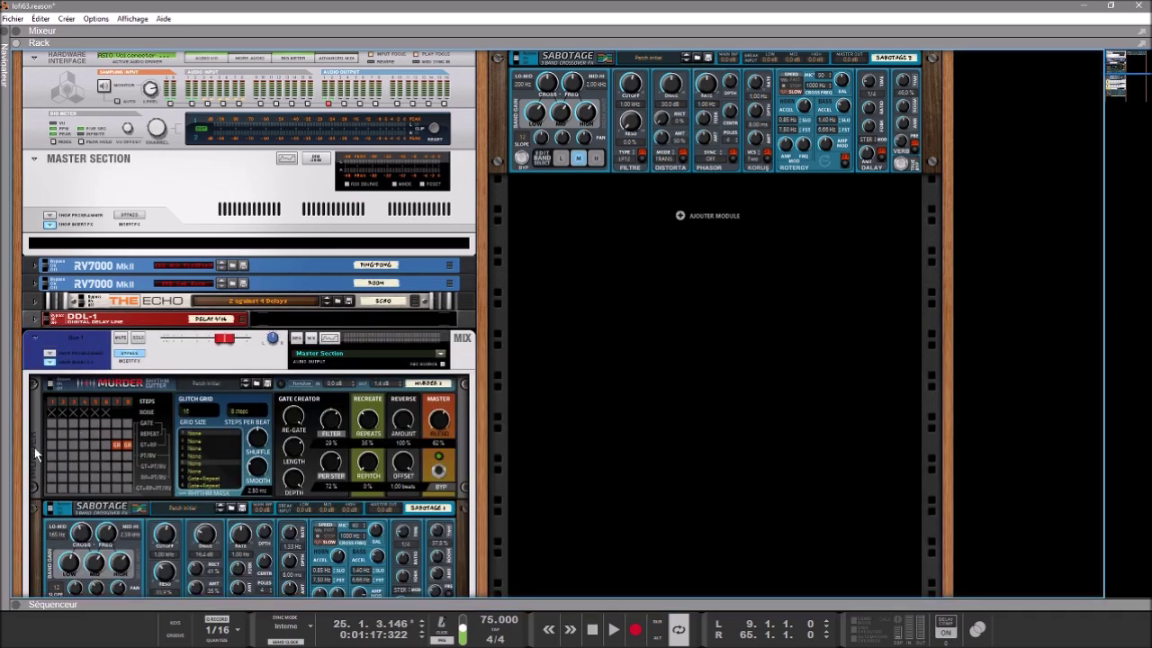
left_click_drag(1116, 59, 1122, 87)
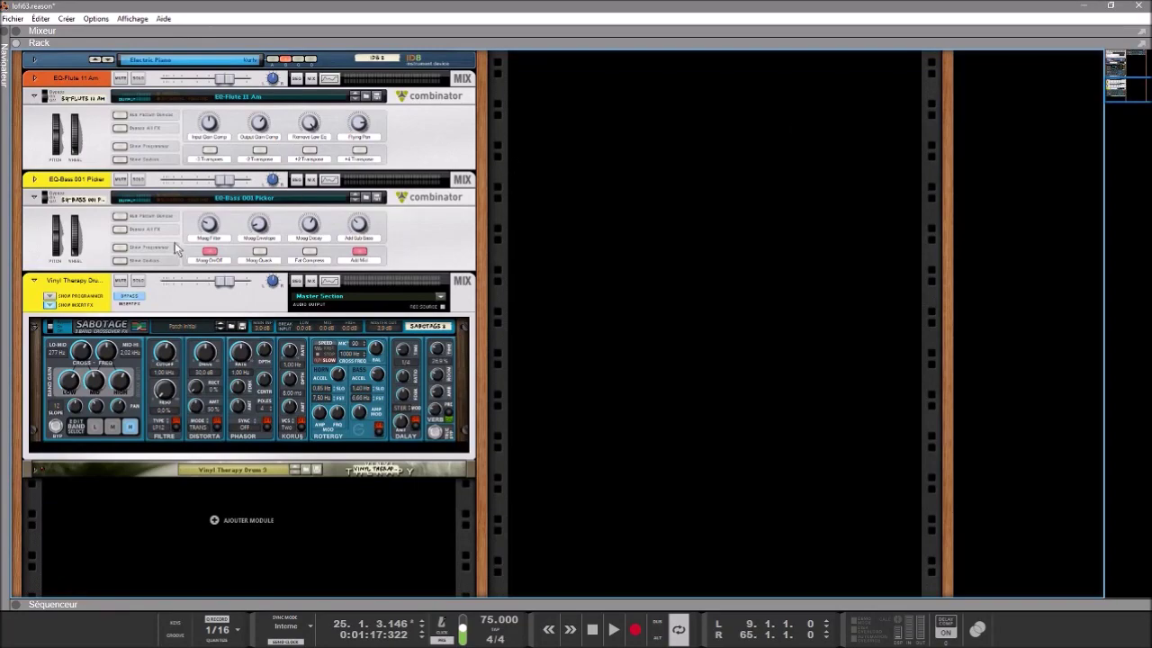
left_click_drag(1121, 87, 1122, 47)
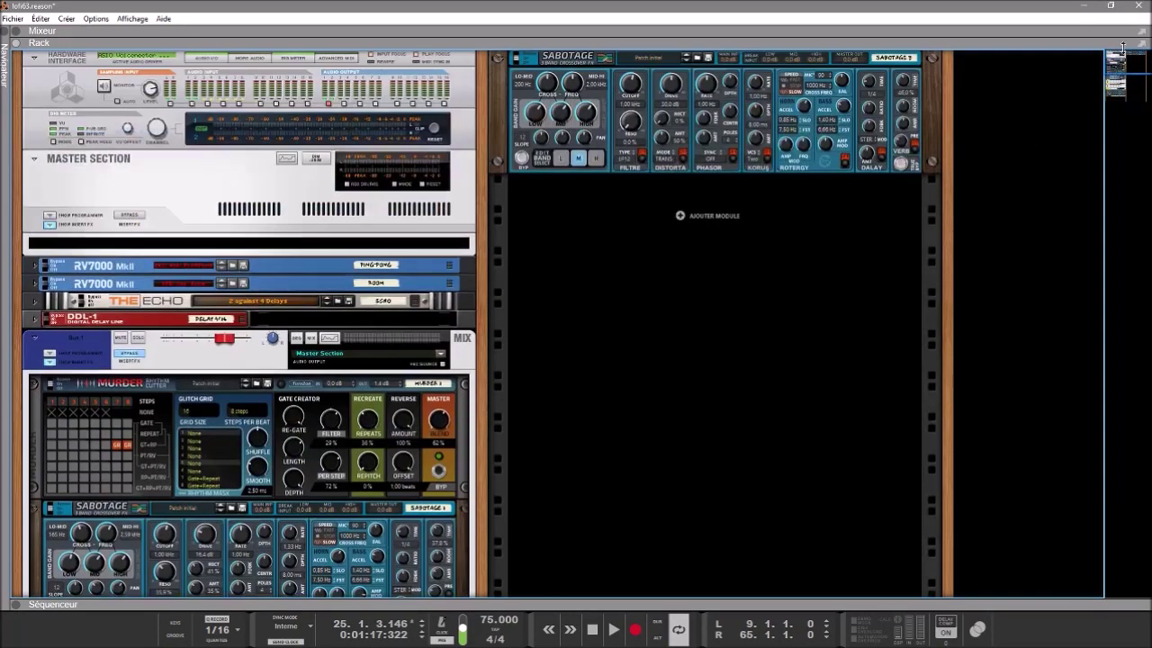
- Show the sequencer again, play the song from the left locator at bar 9 and stop playback
left_click(17, 603)
key("KP_1")
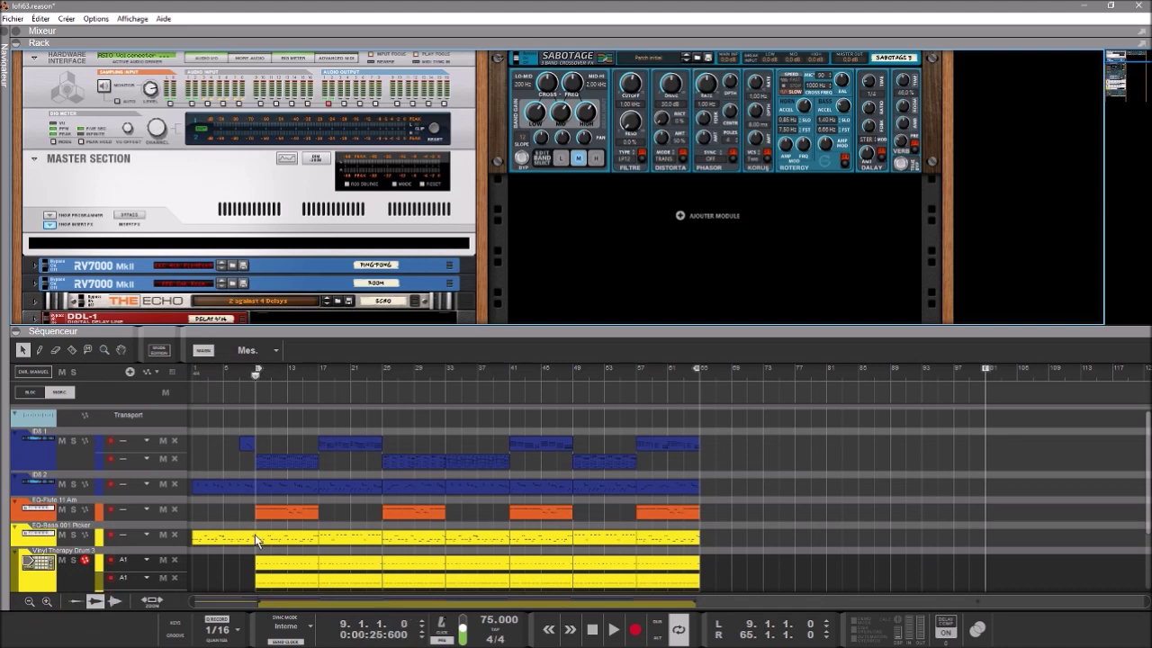
key("space")
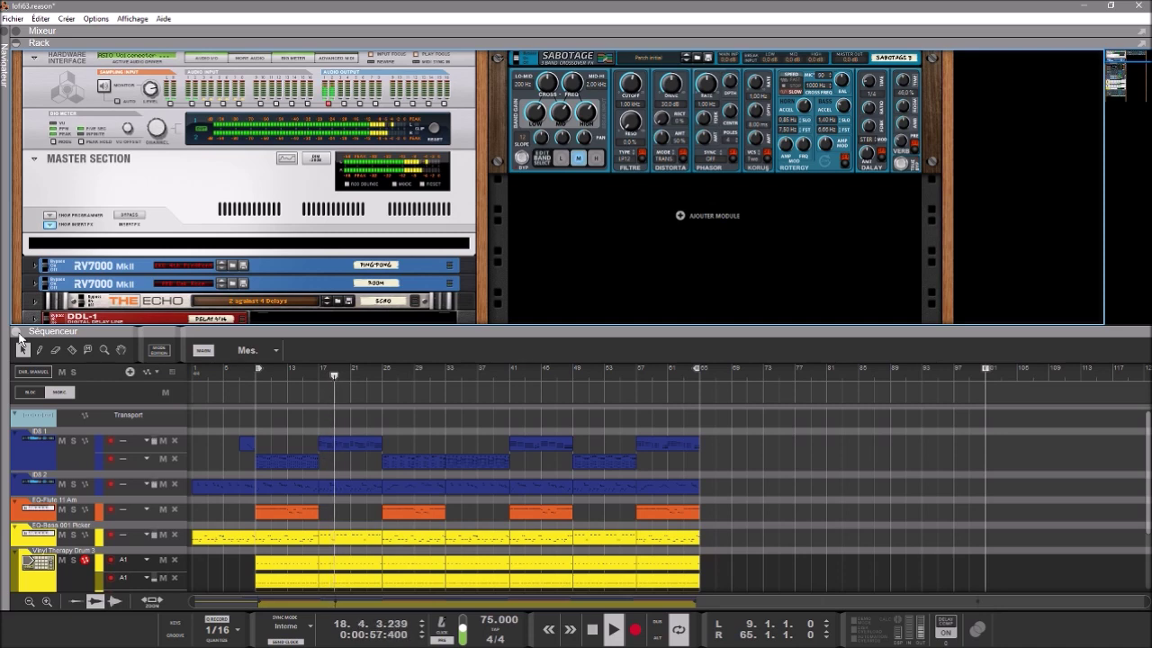
key("space")
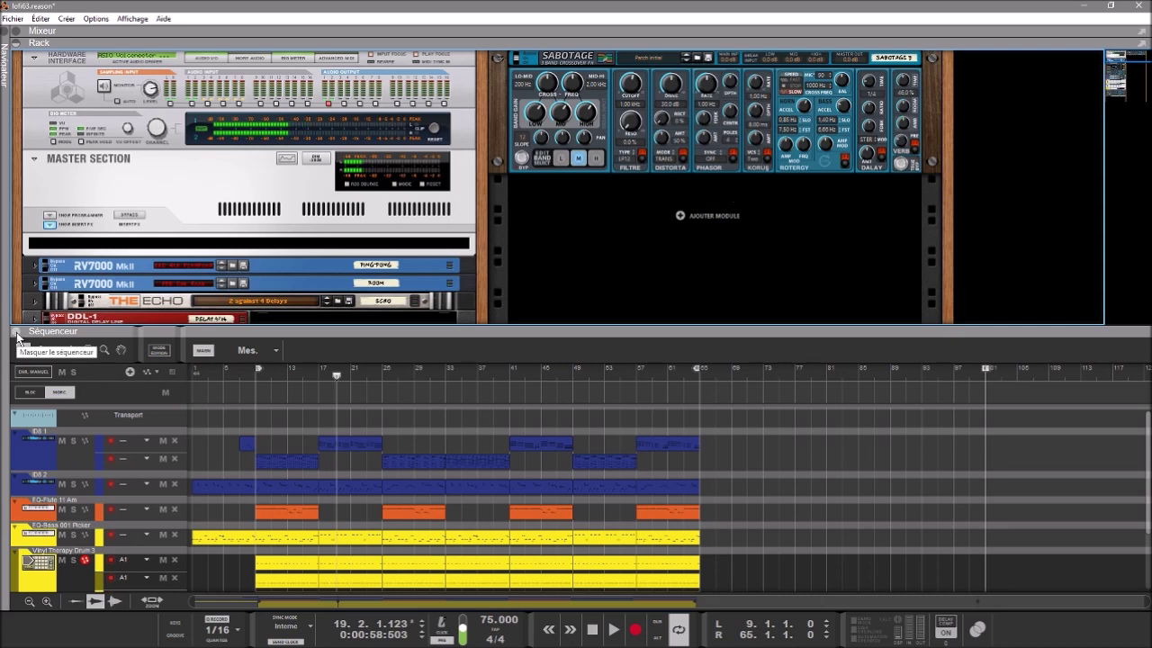
- Hide the sequencer and open the patch browser for the Sabotage 3 device
left_click(157, 332)
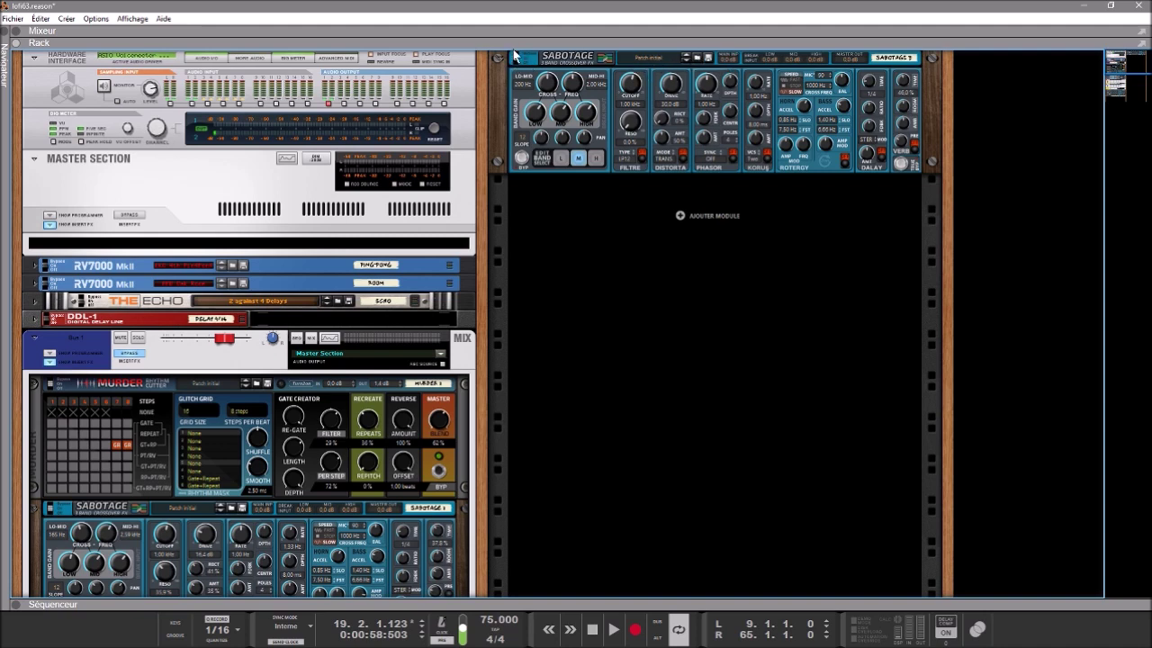
left_click(697, 61)
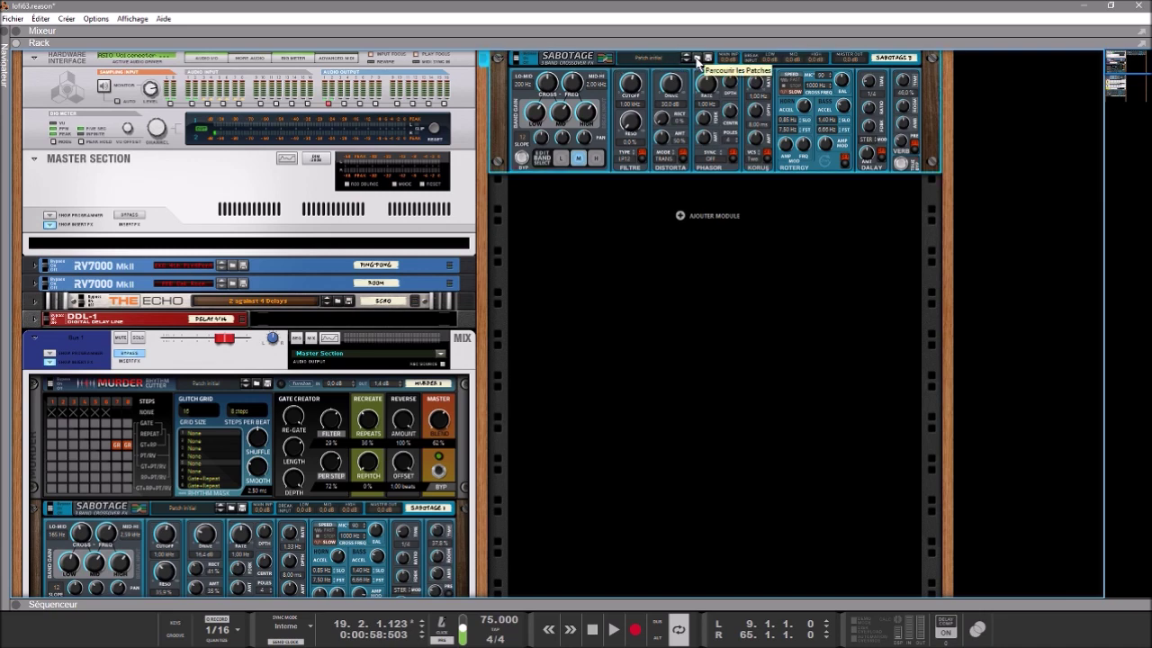
left_click(698, 62)
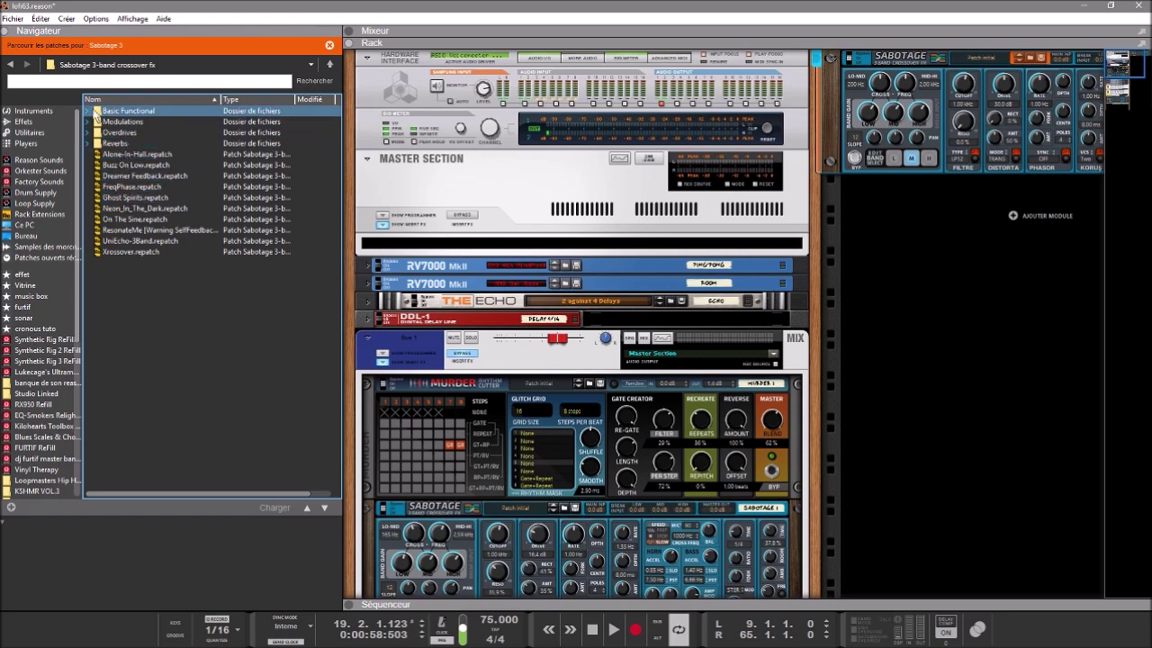
- Examine the Sabotage patches in the Basic Functional, Modulations and Overdrives folders, collapse the folders and close the browser
left_click(87, 110)
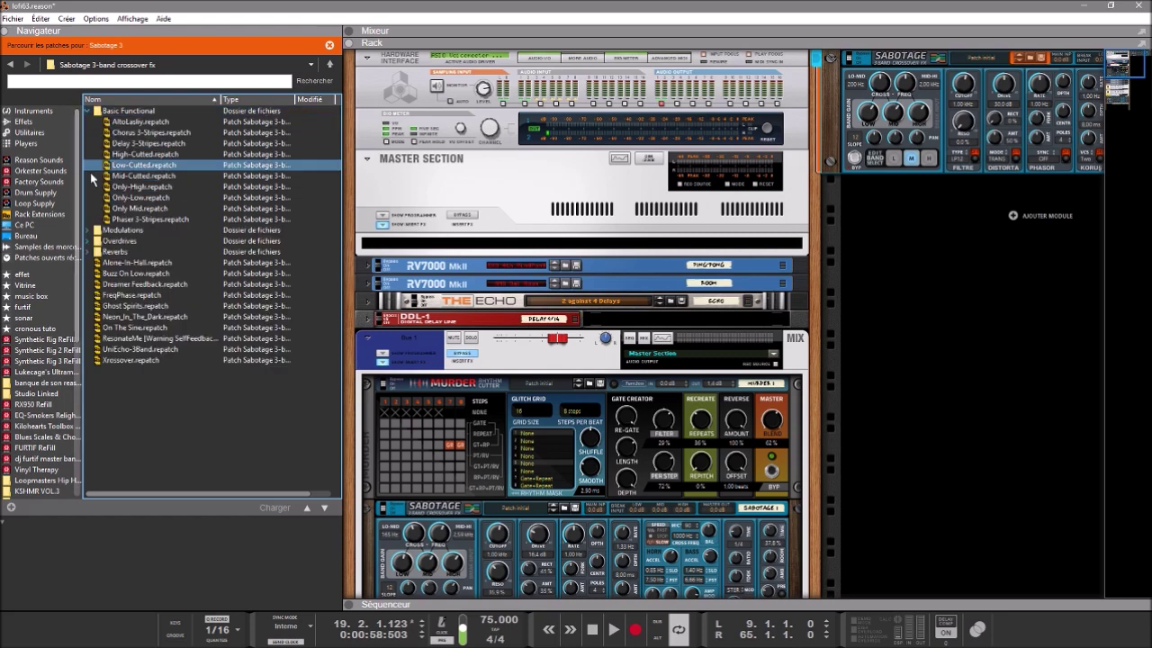
left_click(88, 232)
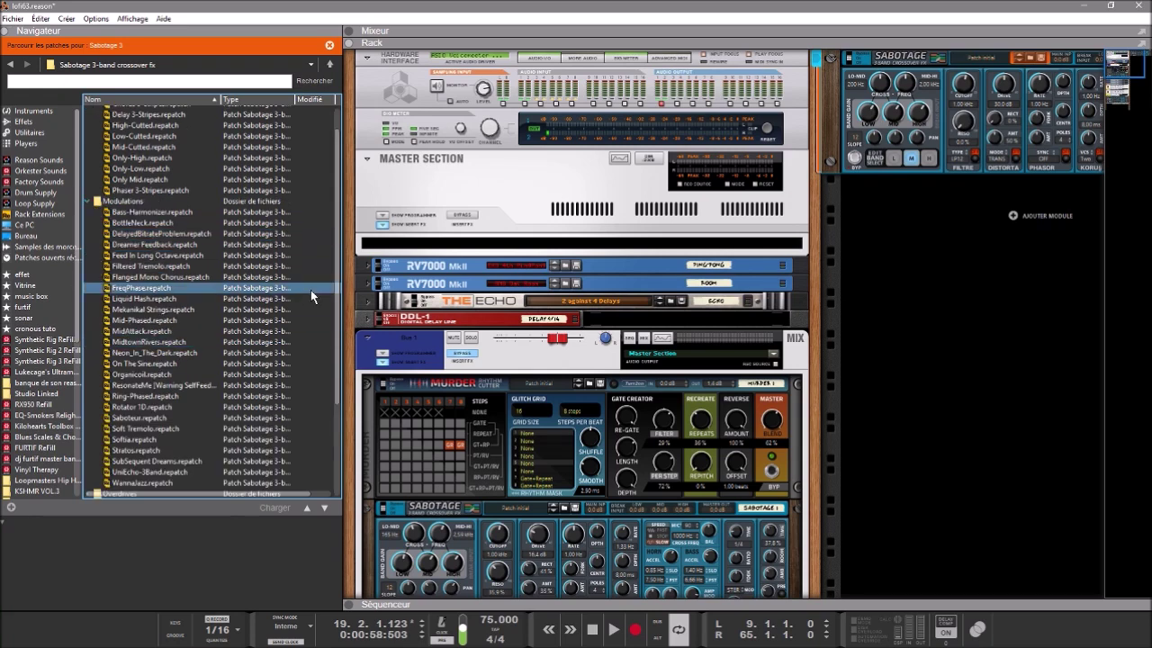
left_click_drag(341, 148, 338, 207)
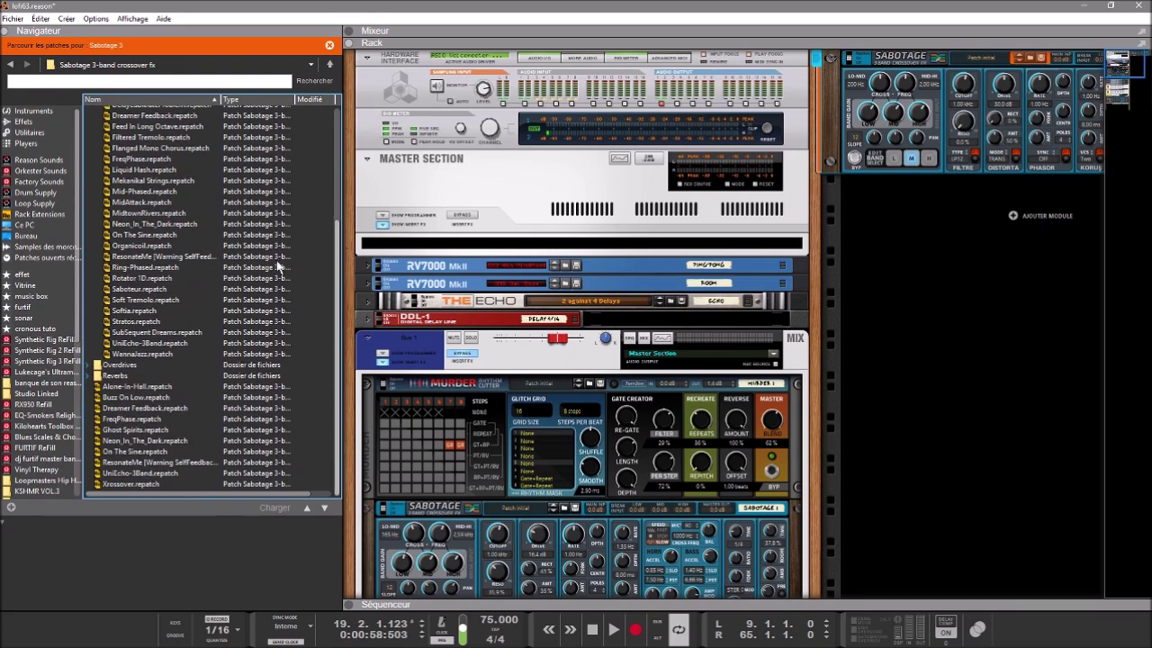
left_click(89, 367)
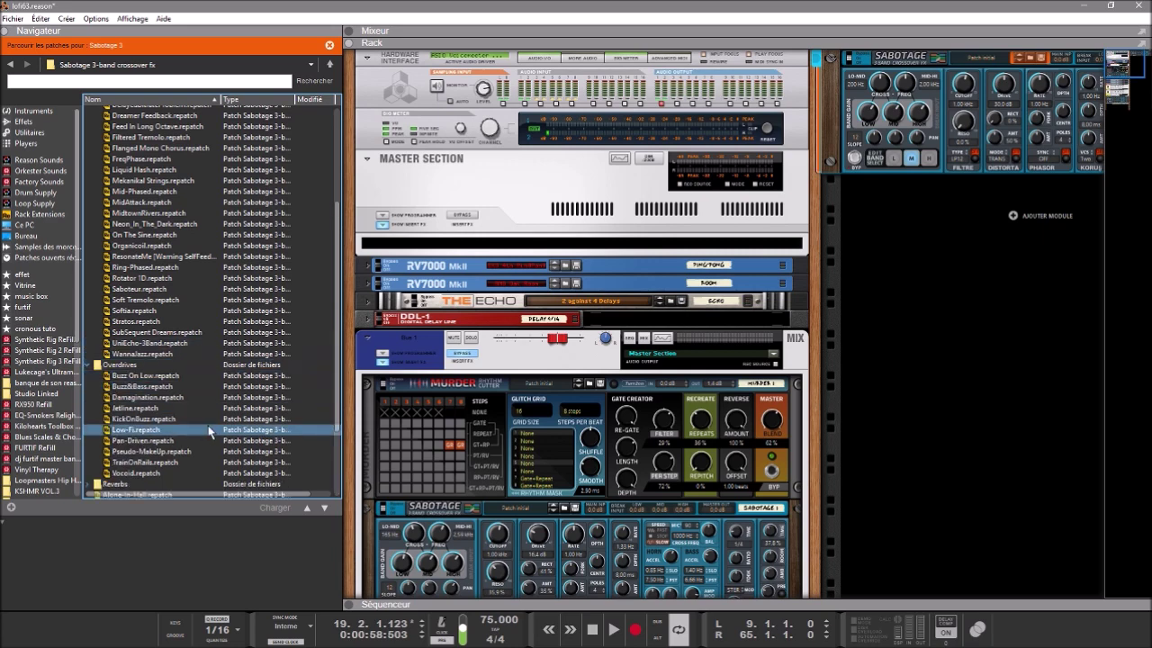
left_click_drag(337, 308, 326, 186)
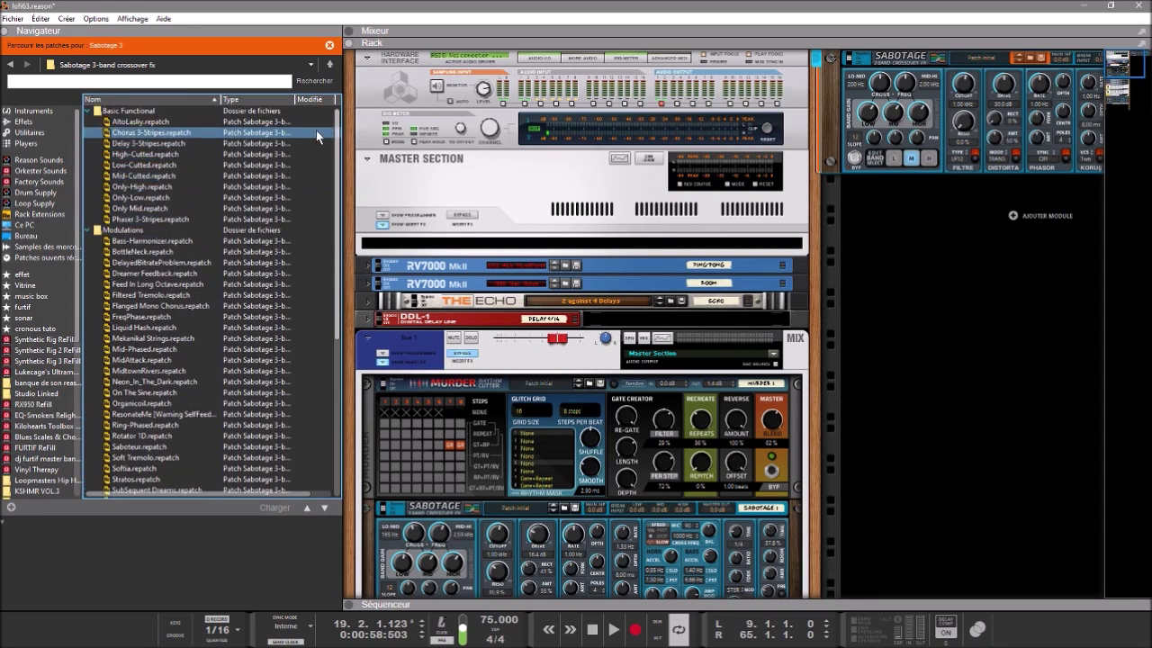
left_click(88, 111)
left_click(89, 121)
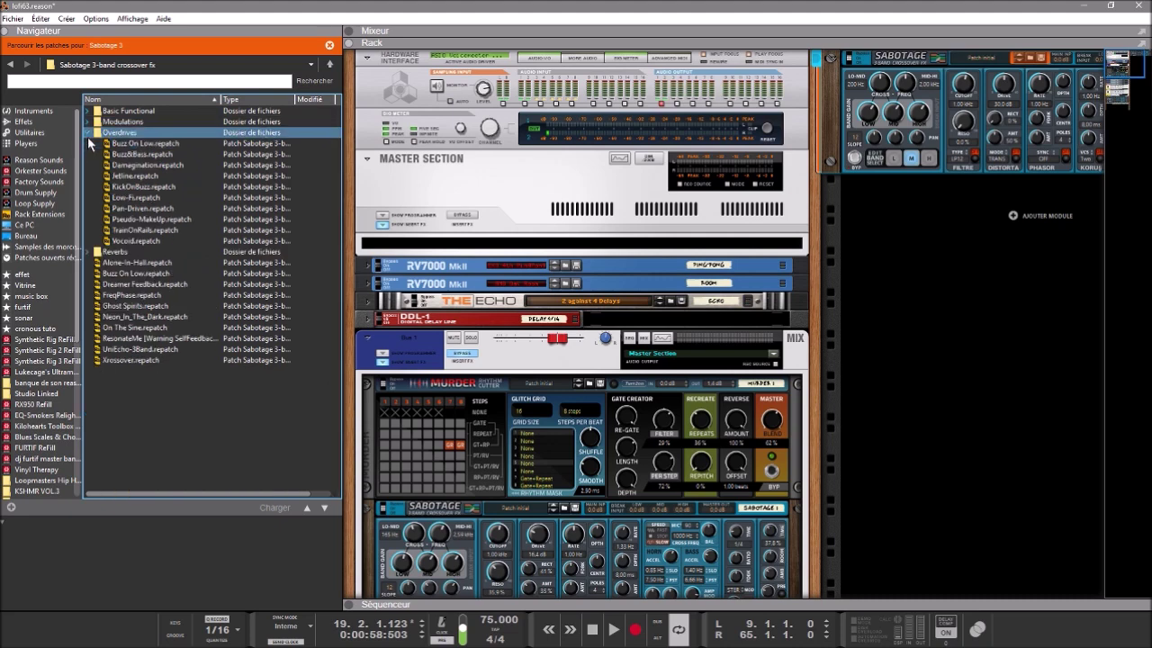
left_click(87, 132)
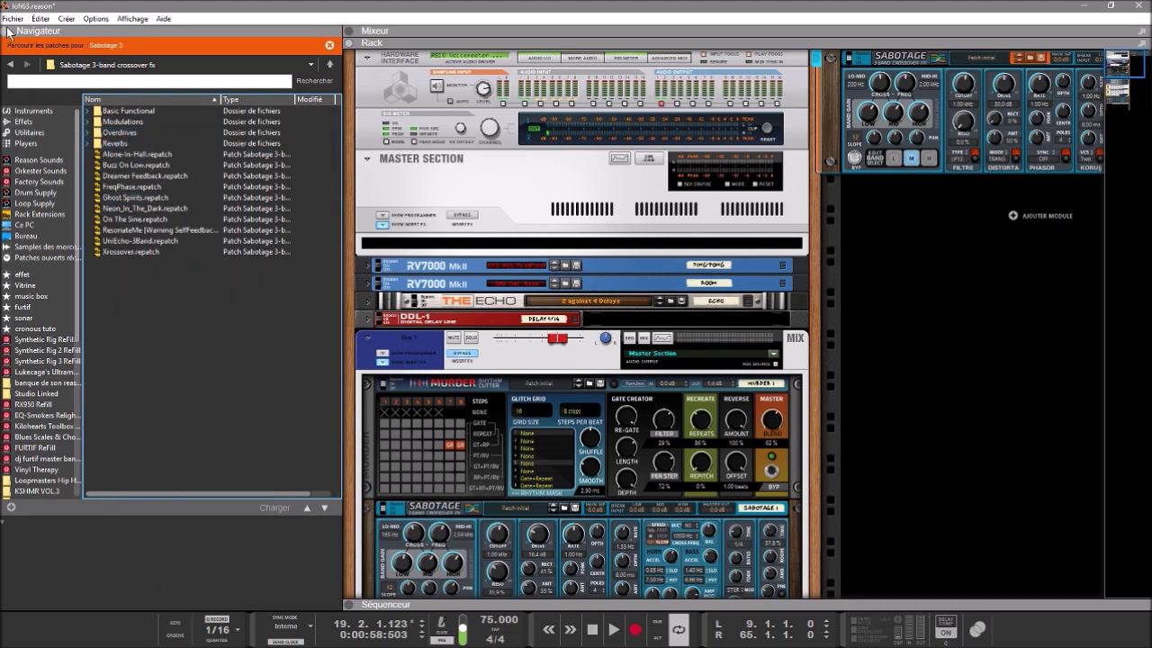
left_click(4, 33)
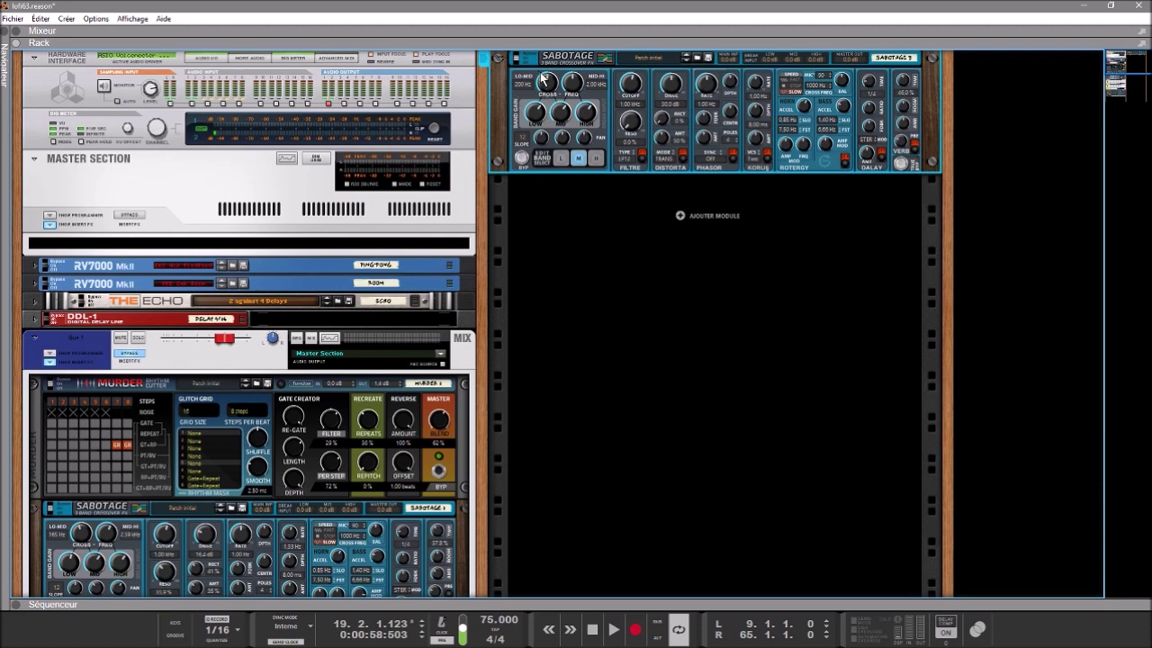
- Set the Sabotage 3 crossover frequencies to about 181 Hz for low-mid and about 2.18 kHz for mid-high
mouse_move(547, 84)
left_mouse_down()
mouse_move(545, 96)
mouse_move(532, 45)
mouse_move(536, 122)
mouse_move(530, 49)
mouse_move(538, 95)
mouse_move(527, 83)
left_mouse_up()
left_click_drag(586, 86, 572, 66)
left_click_drag(572, 81, 574, 89)
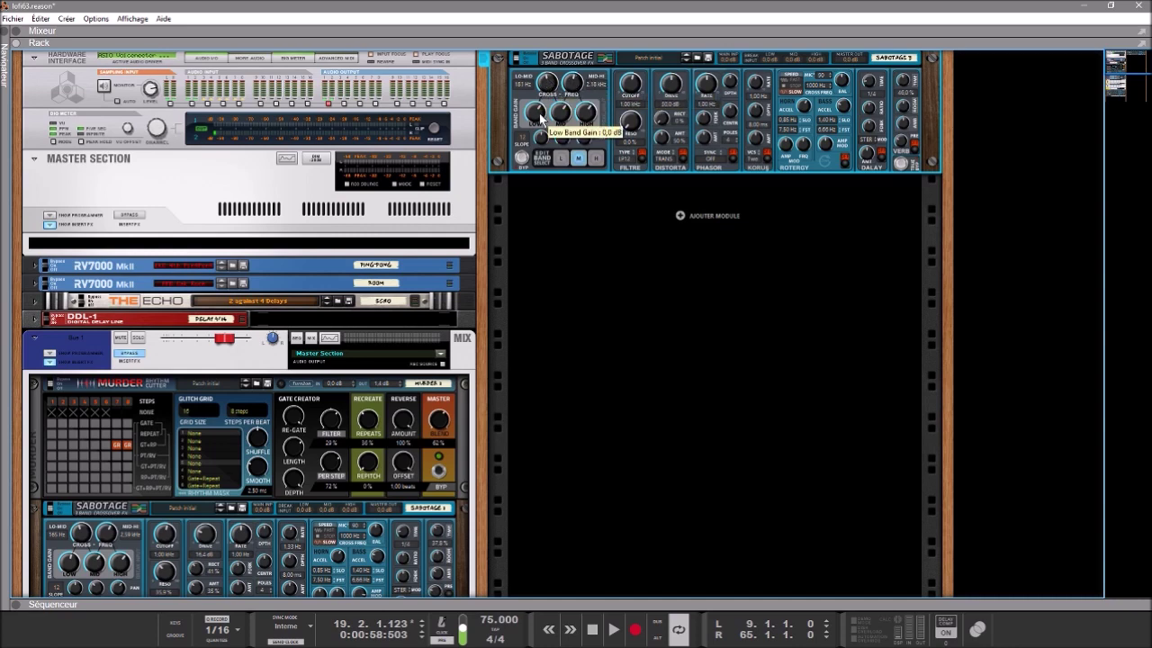
- Try out the band gain and pan controls in the crossover section of Sabotage 3
left_click_drag(538, 115, 525, 140)
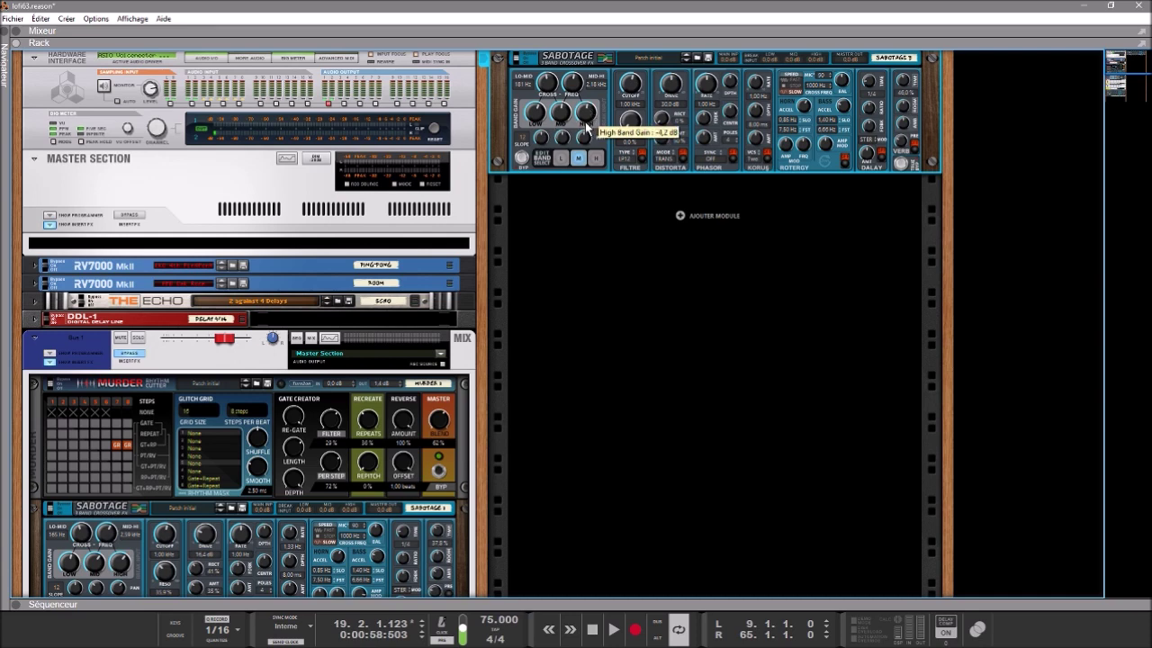
left_click_drag(542, 147, 567, 174)
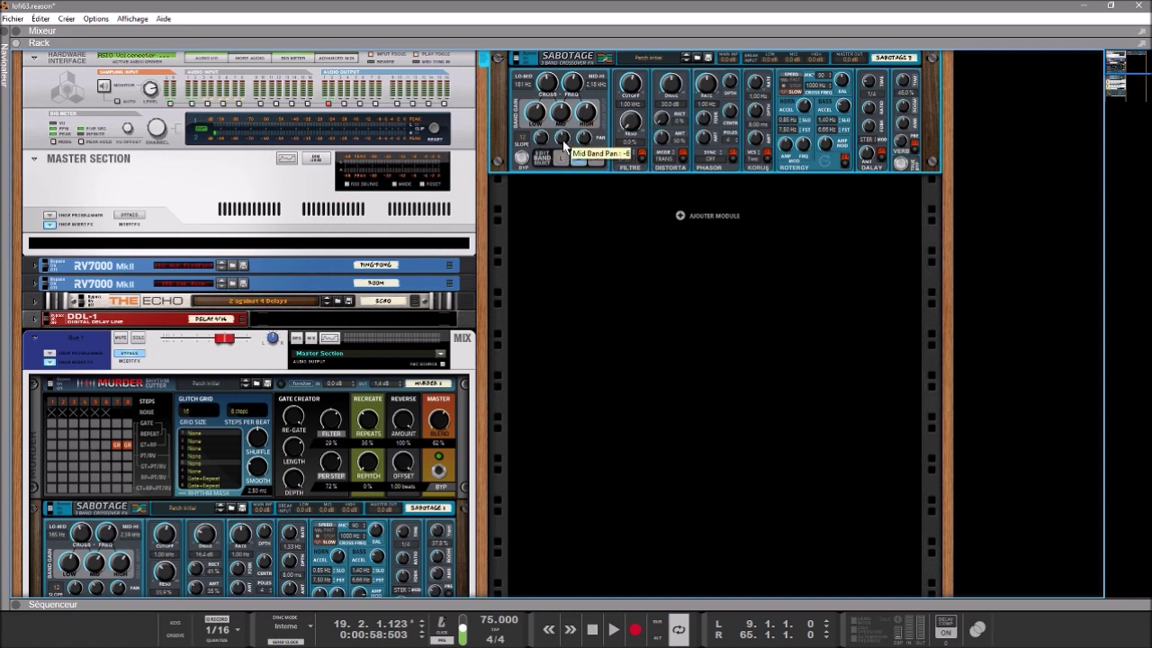
mouse_move(578, 153)
left_mouse_down()
mouse_move(571, 121)
mouse_move(570, 133)
left_mouse_up()
- Turn on the mid band filter, set its cutoff to about 649 Hz, raise the resonance and choose the CMB+ type
left_click(642, 154)
left_click(642, 154)
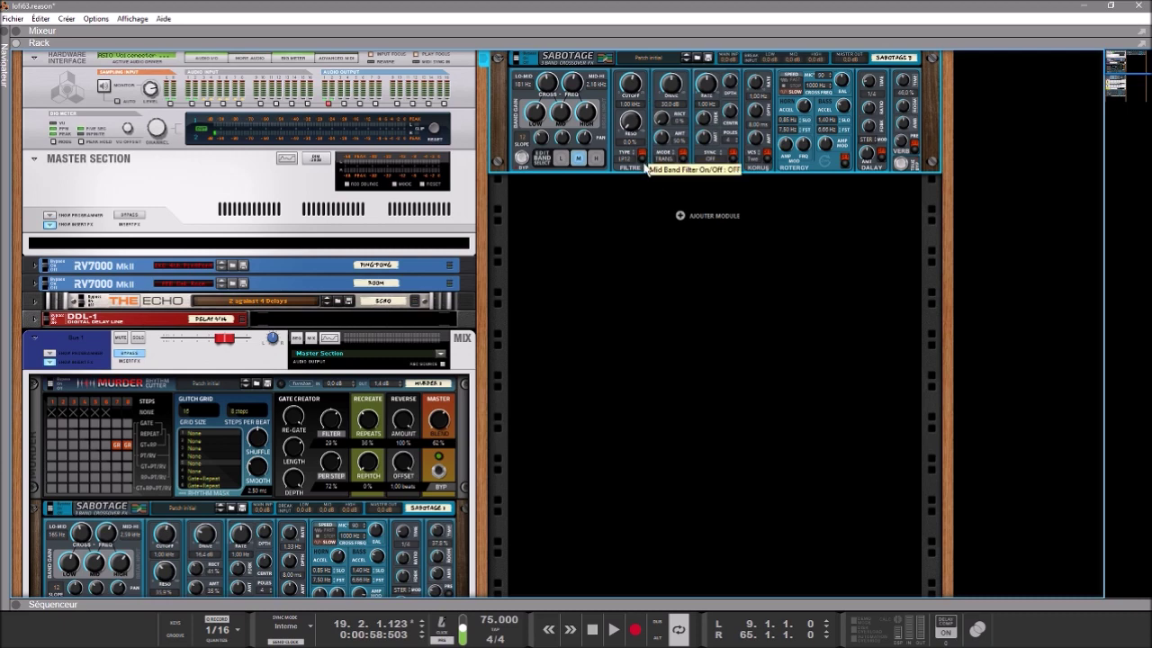
left_click(642, 153)
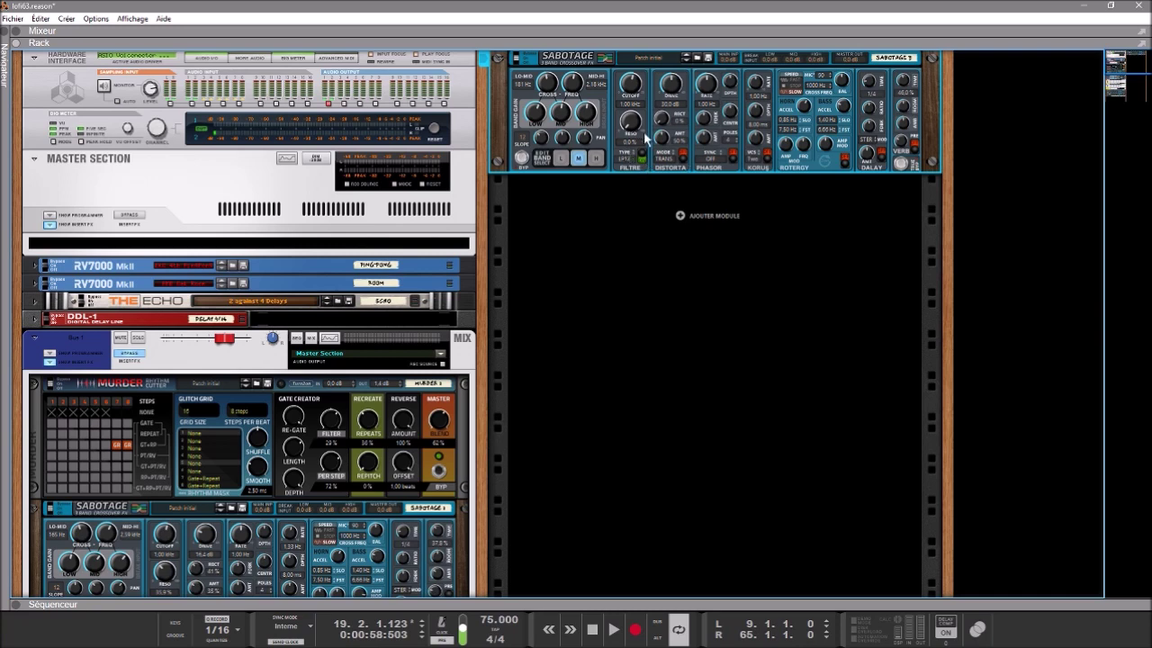
left_click_drag(631, 132, 631, 104)
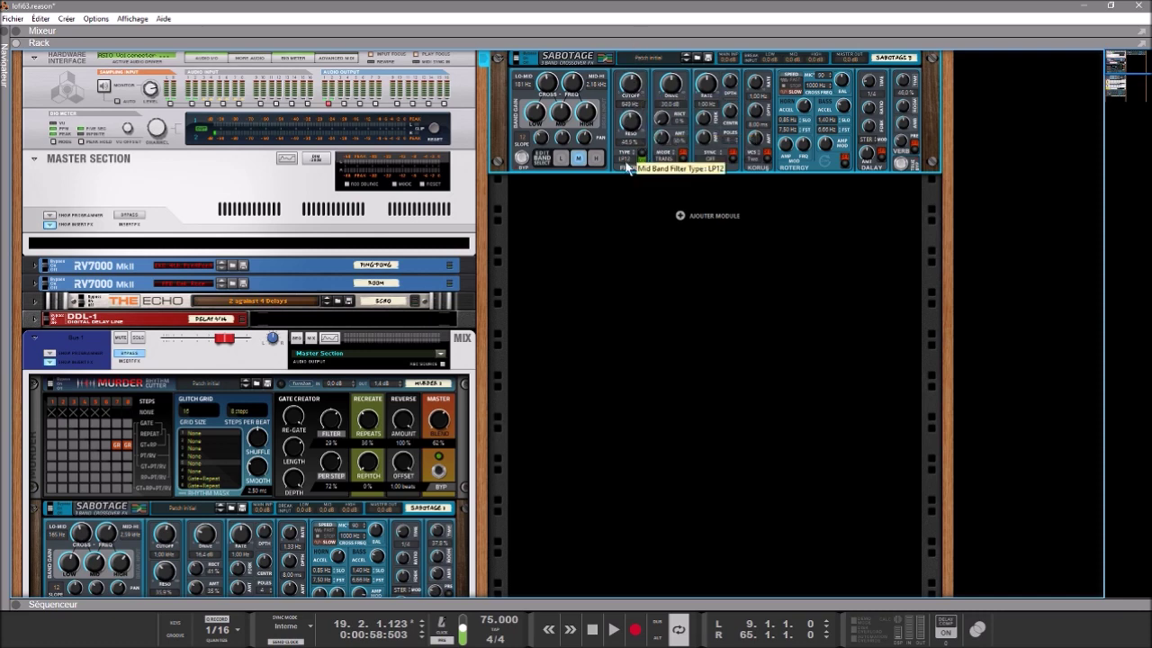
left_click(625, 158)
left_click_drag(627, 93, 630, 165)
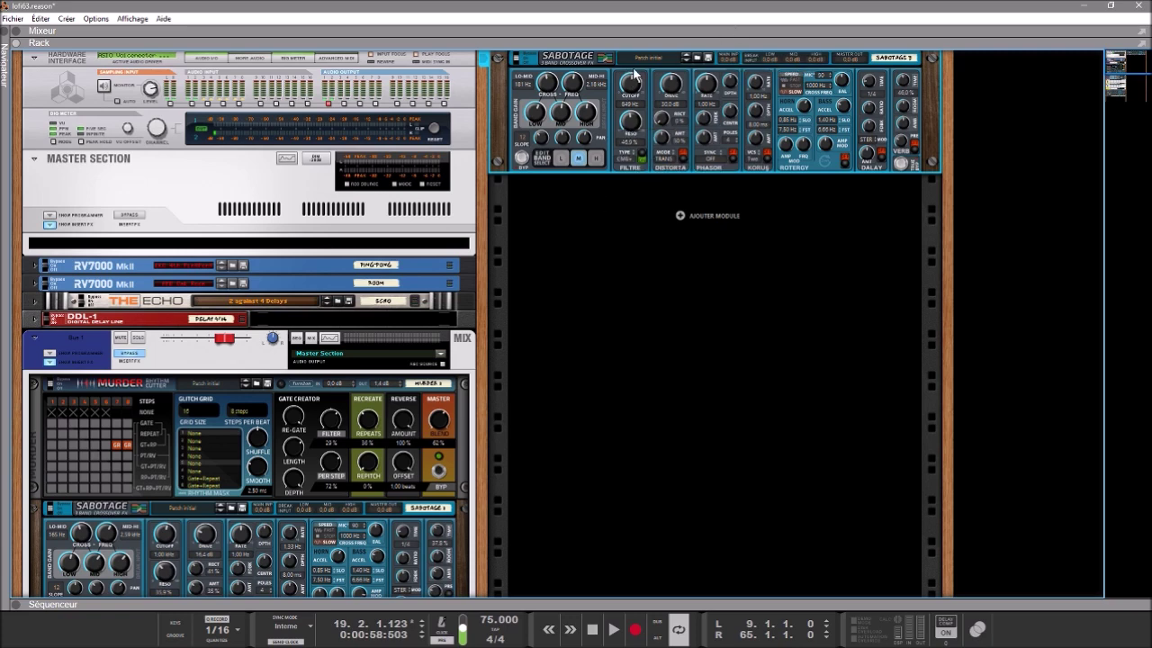
- Turn on the mid band distortion, raise its drive slightly, try its modes before returning to TRANS, and increase the rectify amount
left_click_drag(672, 84, 672, 83)
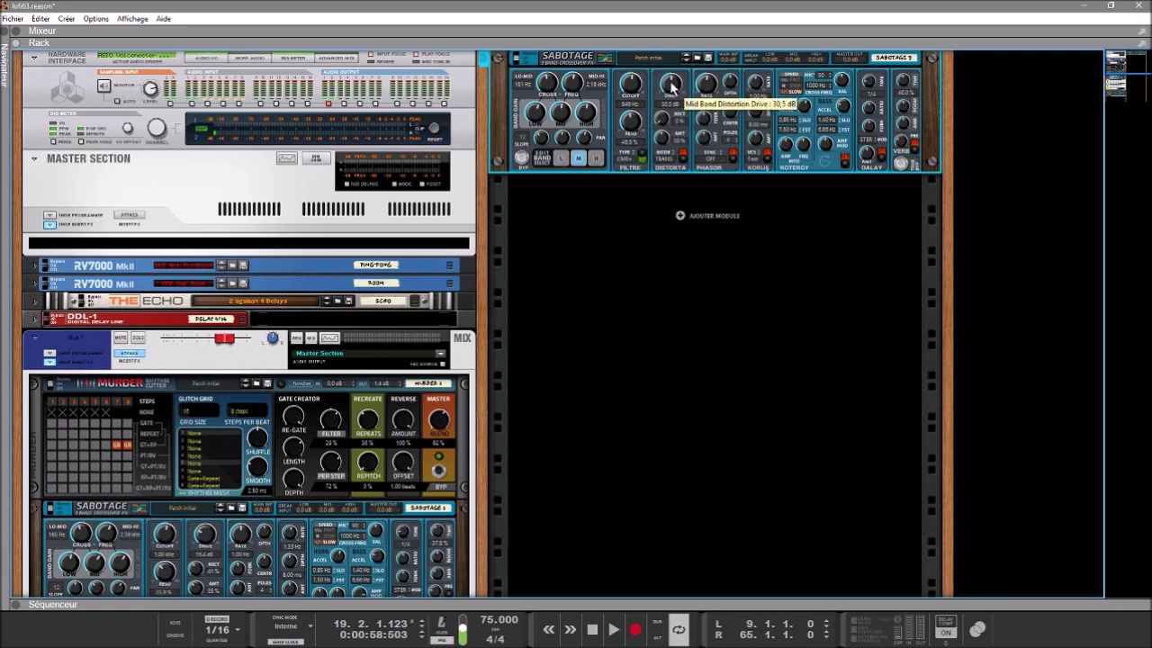
left_click(681, 152)
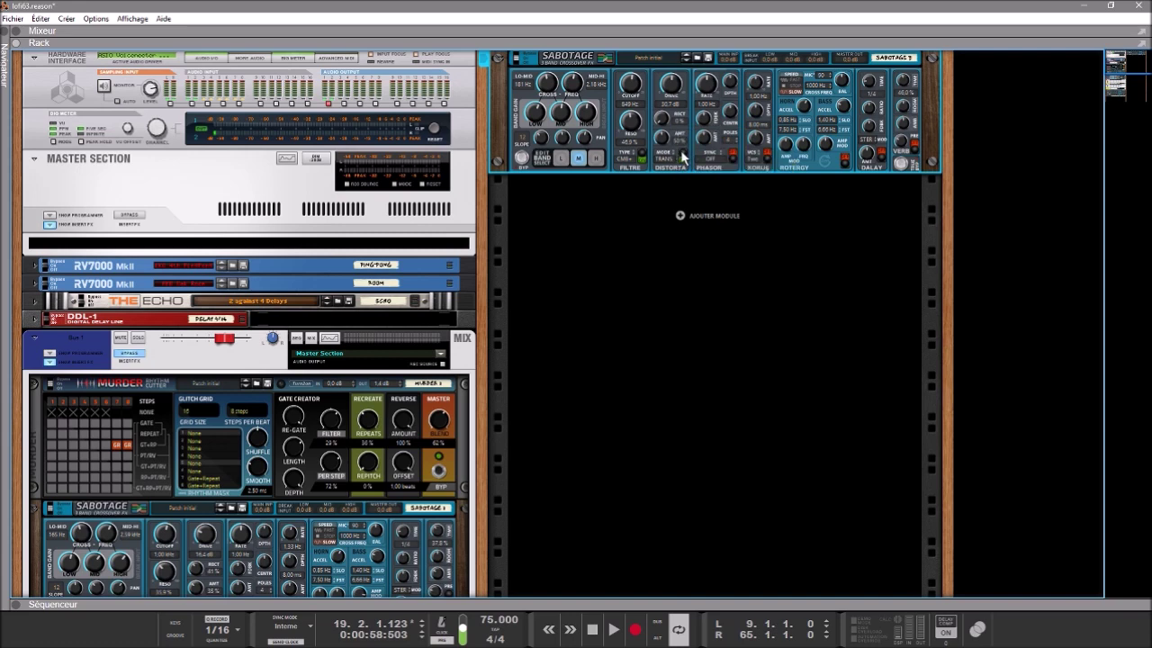
left_click(666, 160)
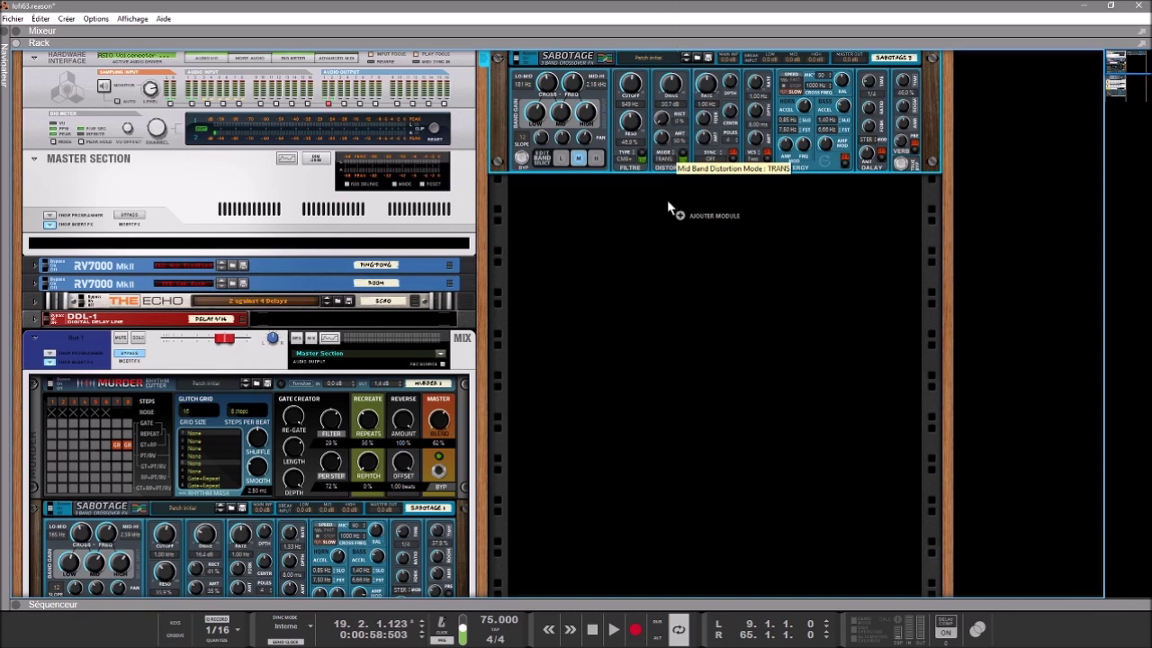
left_click(670, 152)
left_click_drag(665, 49, 664, 1)
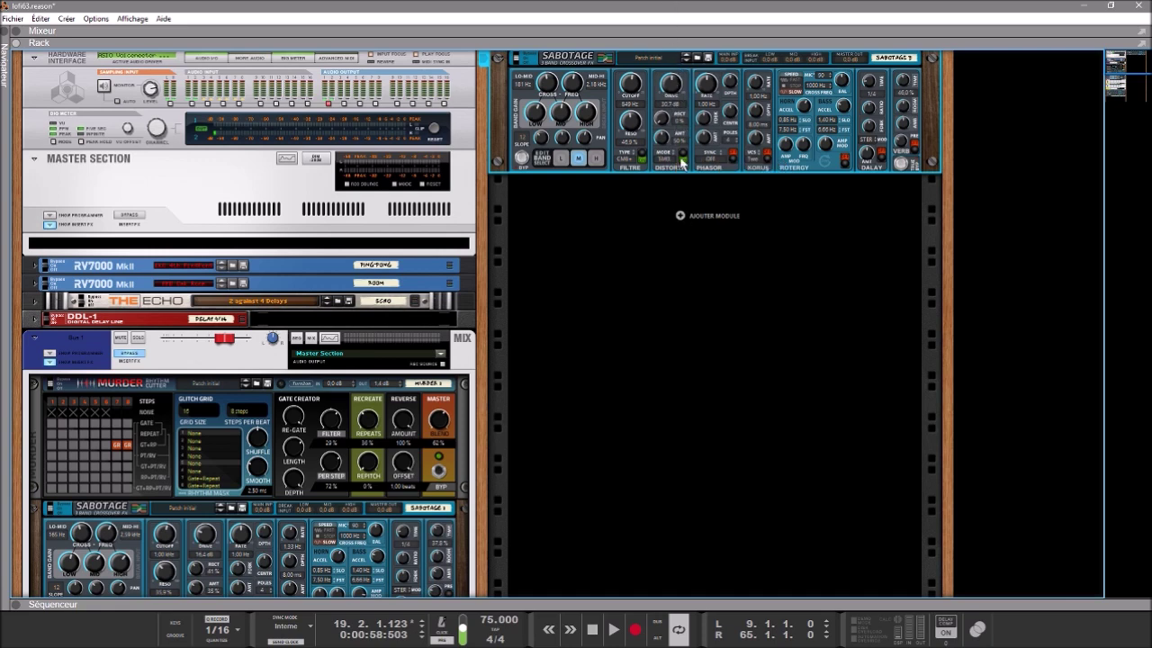
left_click_drag(673, 157, 679, 99)
left_click_drag(654, 218, 660, 154)
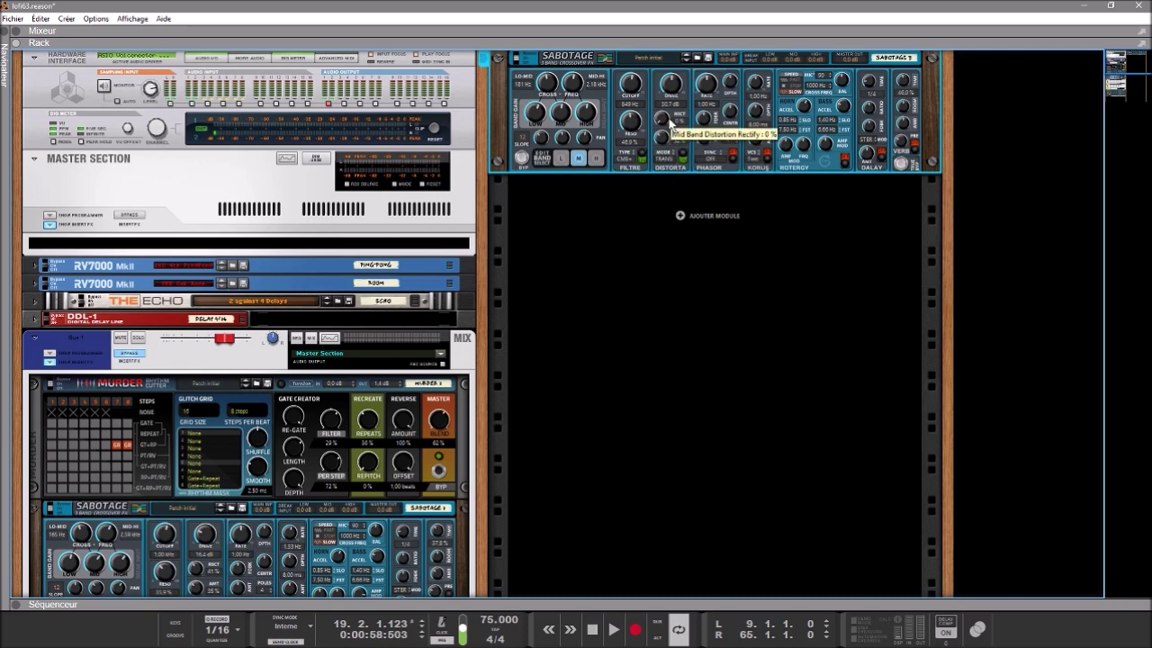
left_click_drag(662, 114, 667, 60)
left_click_drag(671, 40, 697, 121)
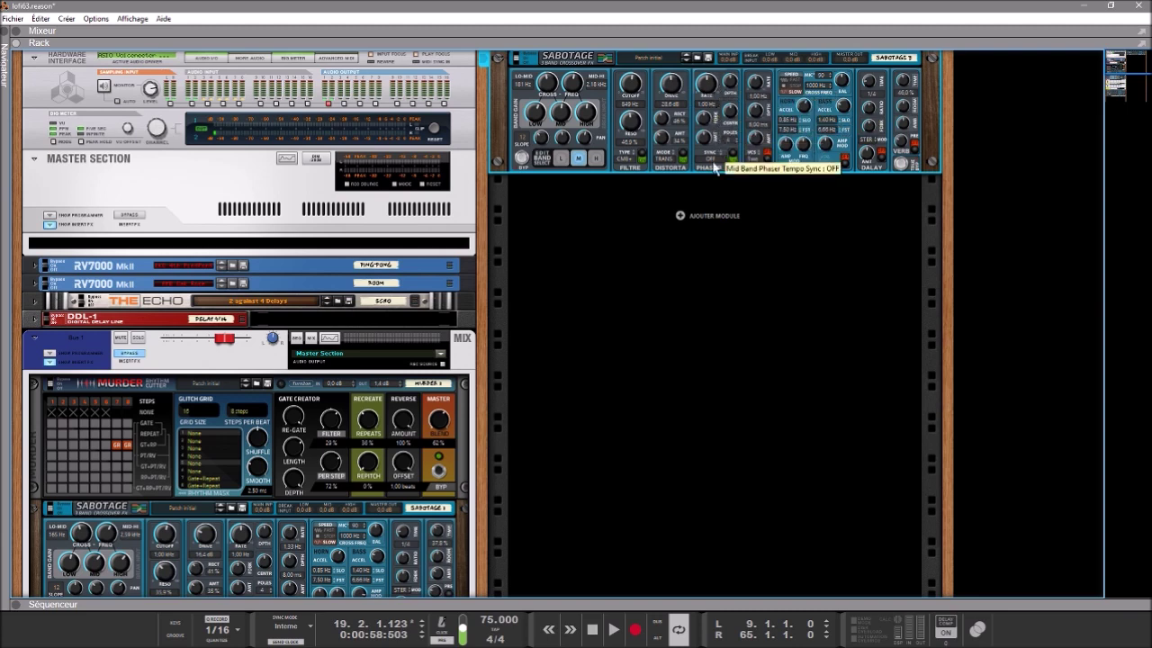
- Try the mid band phaser's tempo sync settings, return sync to OFF and adjust the phaser amount
left_click_drag(713, 163, 717, 124)
left_click_drag(717, 212, 717, 211)
left_click_drag(713, 162, 709, 191)
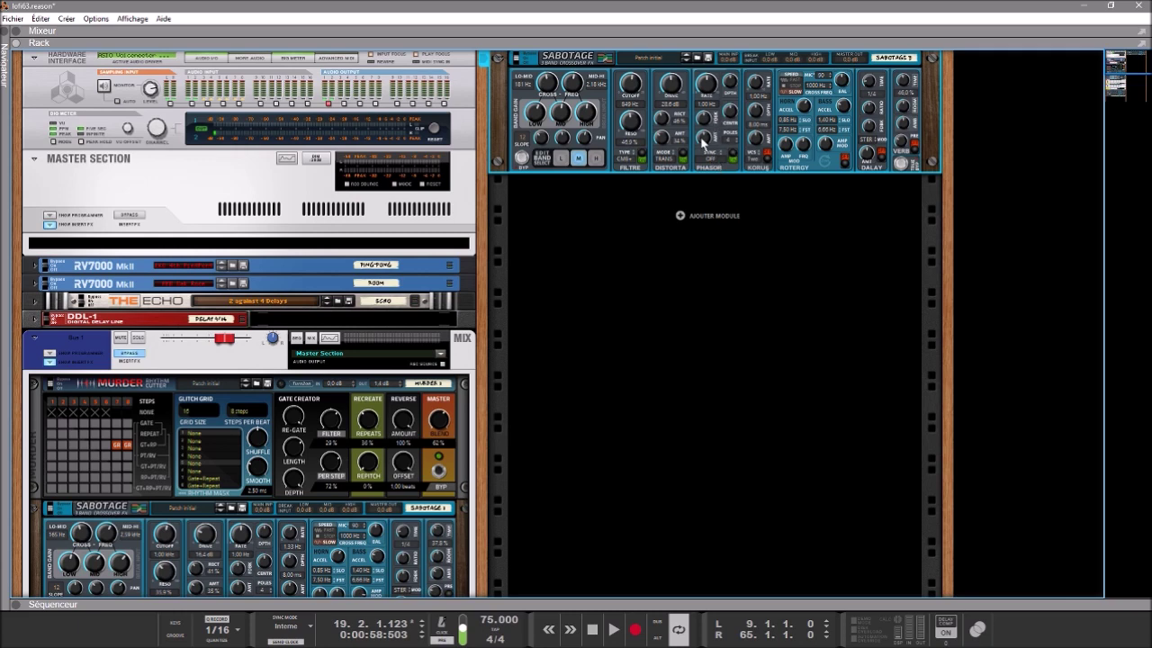
mouse_move(706, 135)
left_mouse_down()
mouse_move(696, 156)
mouse_move(707, 114)
mouse_move(704, 129)
left_mouse_up()
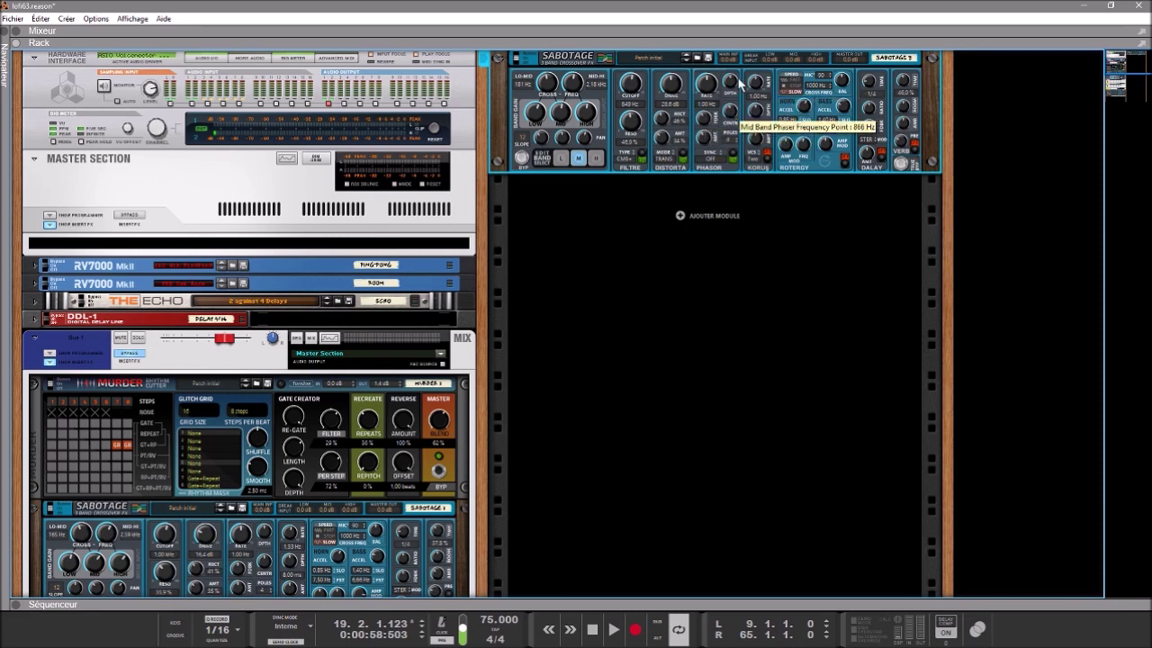
- Try out the mid band phaser's rate and nearby controls, set the chorus to three voices and lower its depth
left_click_drag(734, 86, 708, 144)
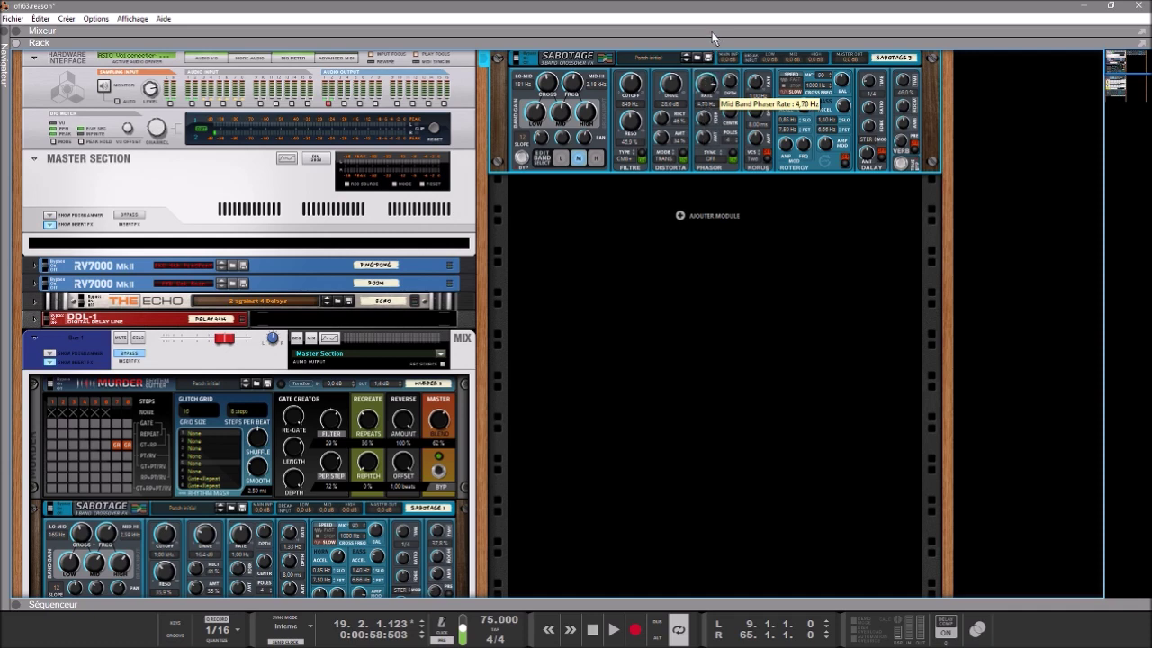
left_click_drag(711, 60, 718, 93)
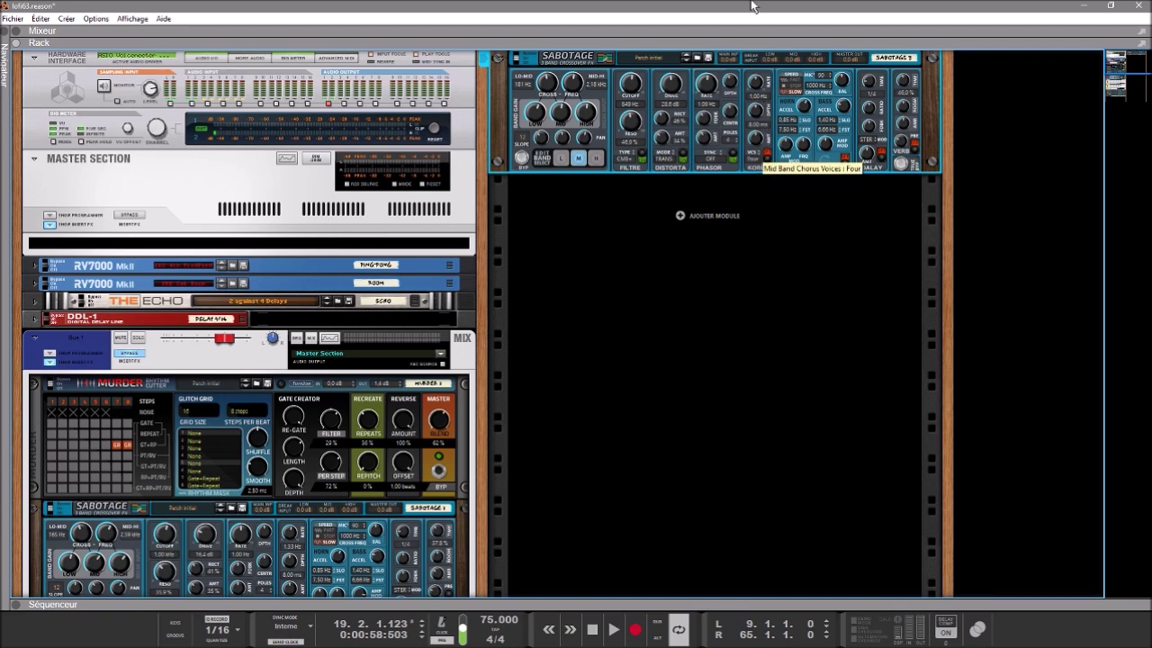
left_click(744, 160)
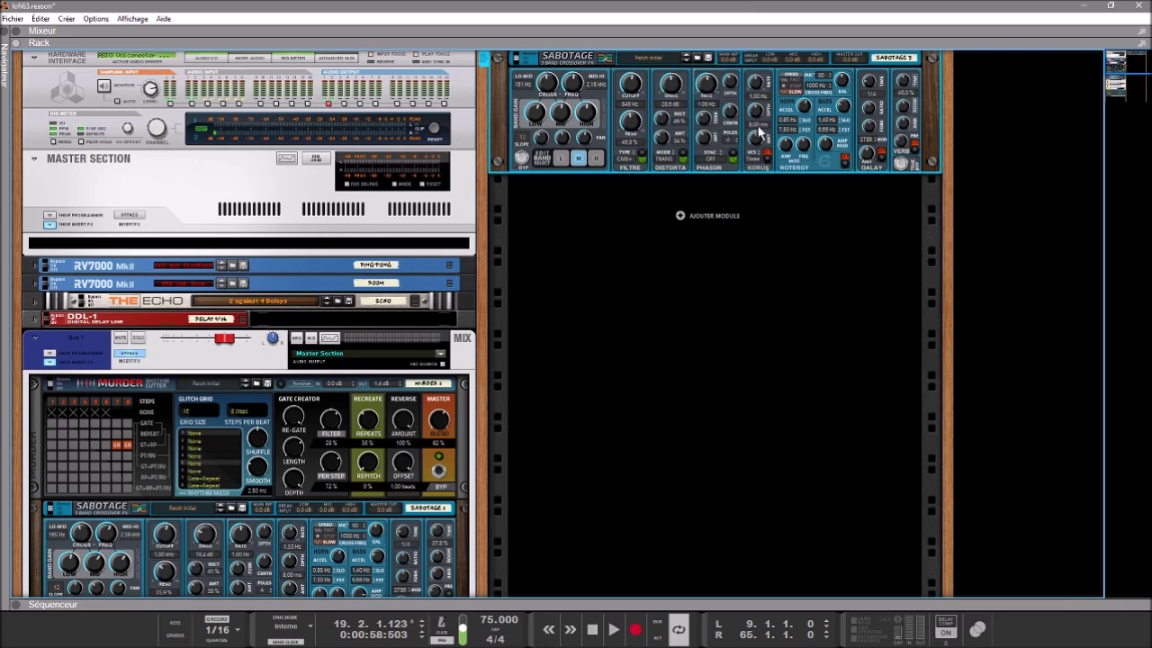
mouse_move(758, 140)
mouse_move(756, 112)
left_mouse_down()
mouse_move(762, 65)
mouse_move(764, 97)
left_mouse_up()
- Try the mid band rotary's horn and bass controls, set its crossover to 1153 Hz, and switch its speed between STOP and SLOW
mouse_move(804, 103)
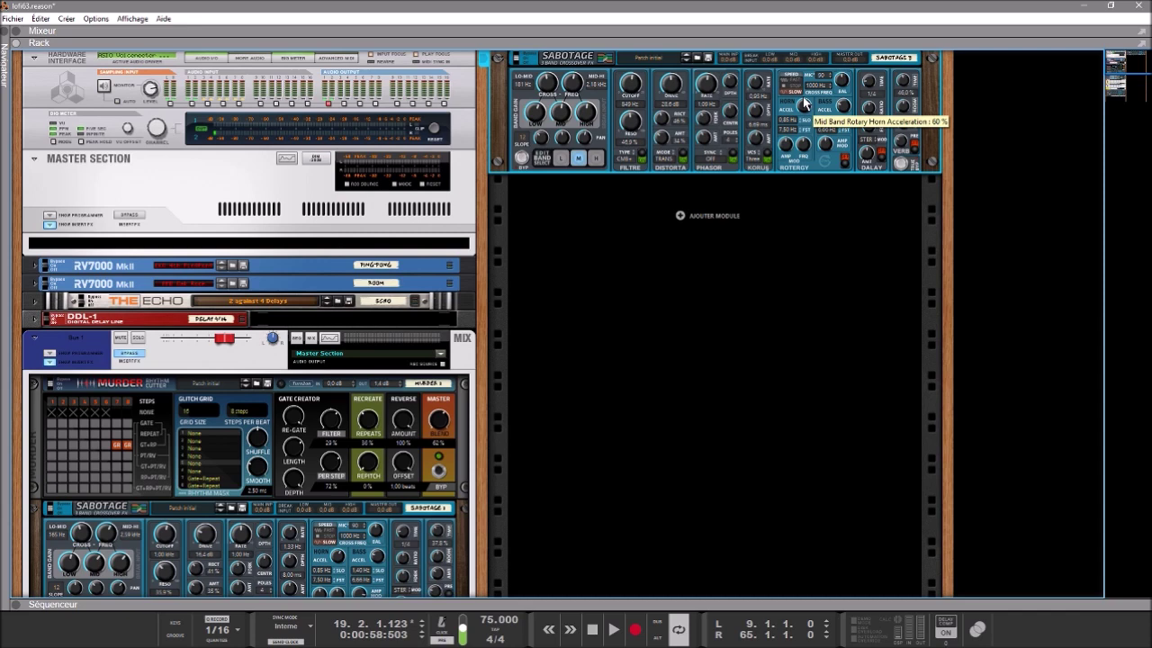
left_click_drag(802, 101, 799, 140)
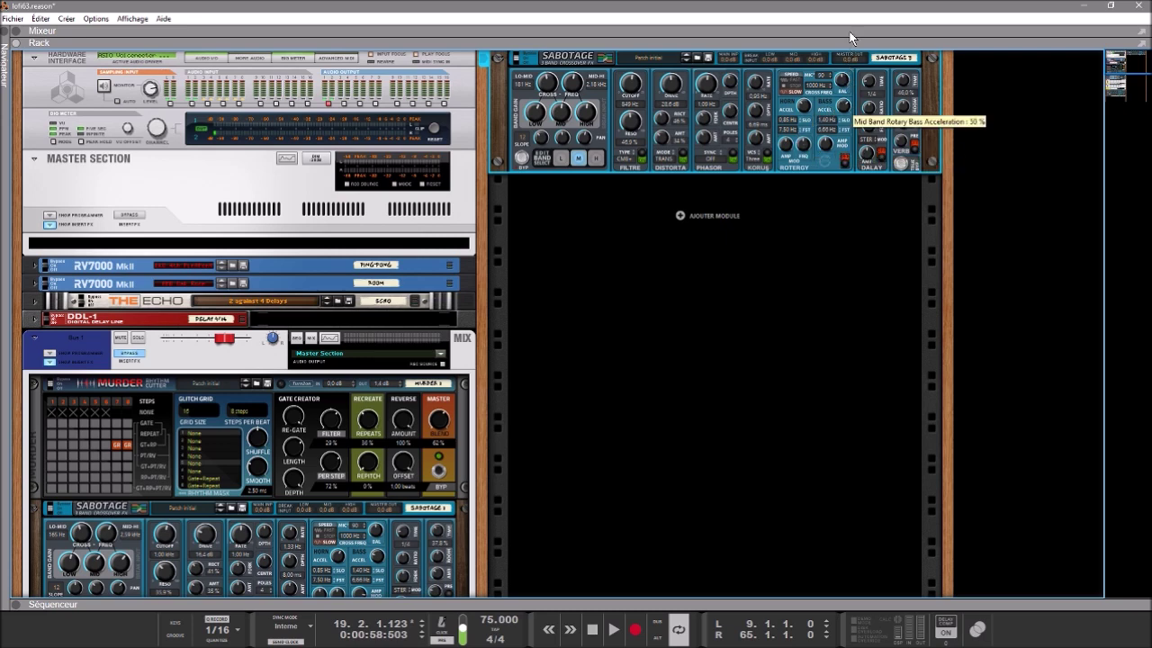
left_click_drag(844, 80, 831, 105)
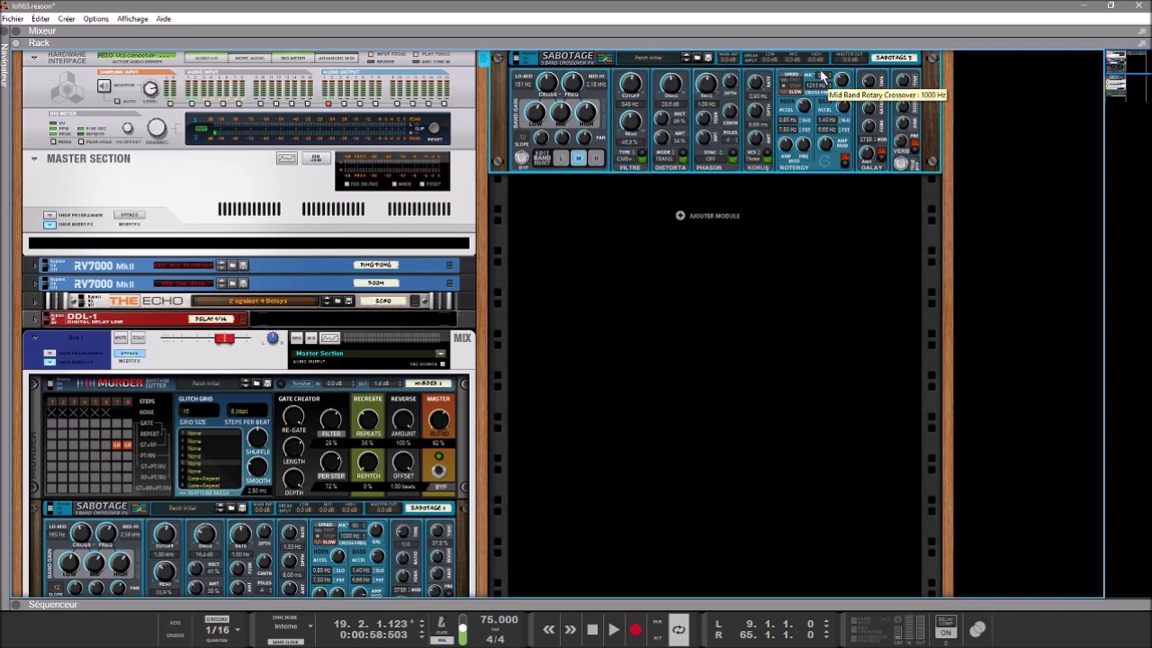
left_click_drag(820, 58, 818, 81)
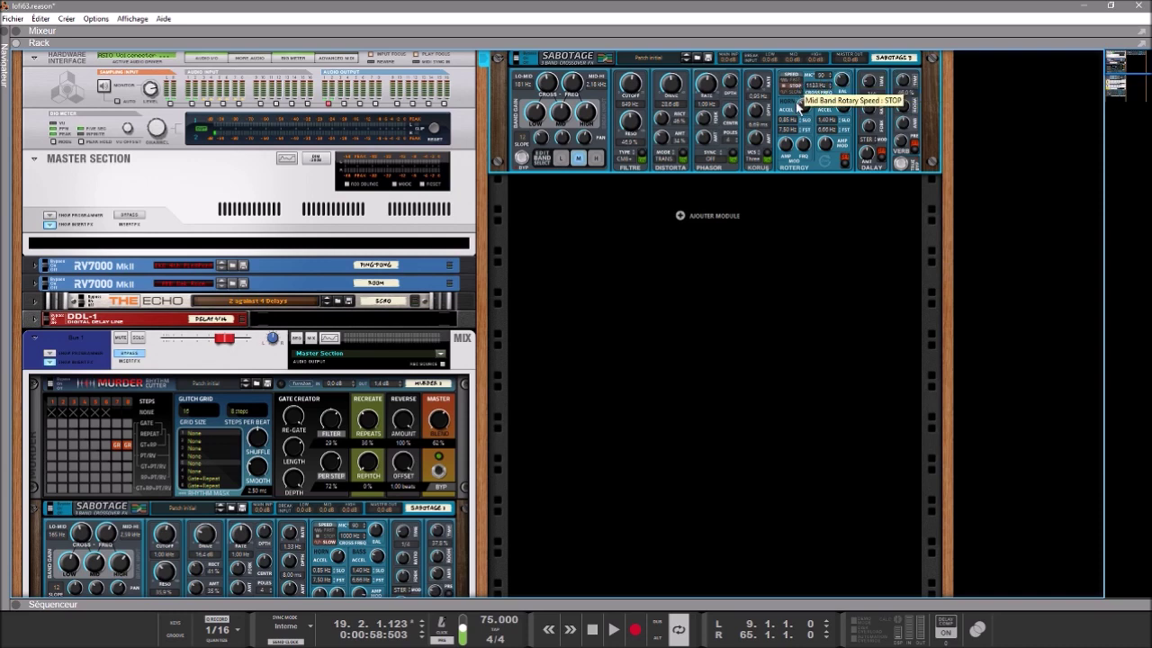
left_click(793, 84)
left_click(792, 93)
left_click(793, 94)
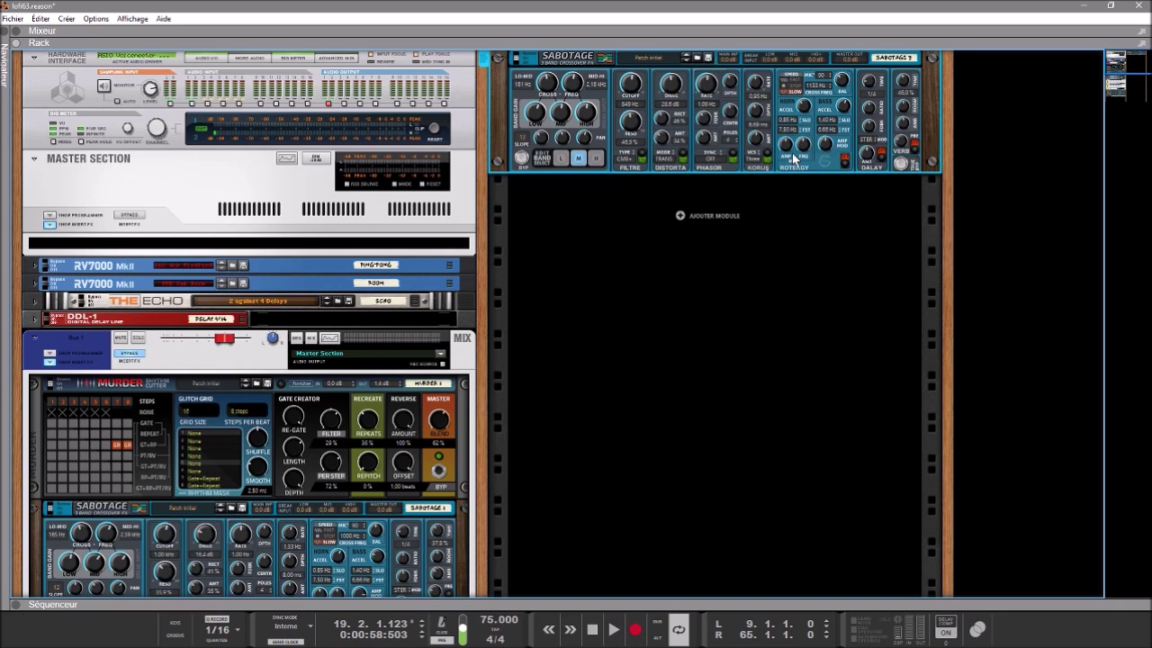
- Try the mid band rotary's bass amp modulation and turn the rotary effect on
mouse_move(783, 143)
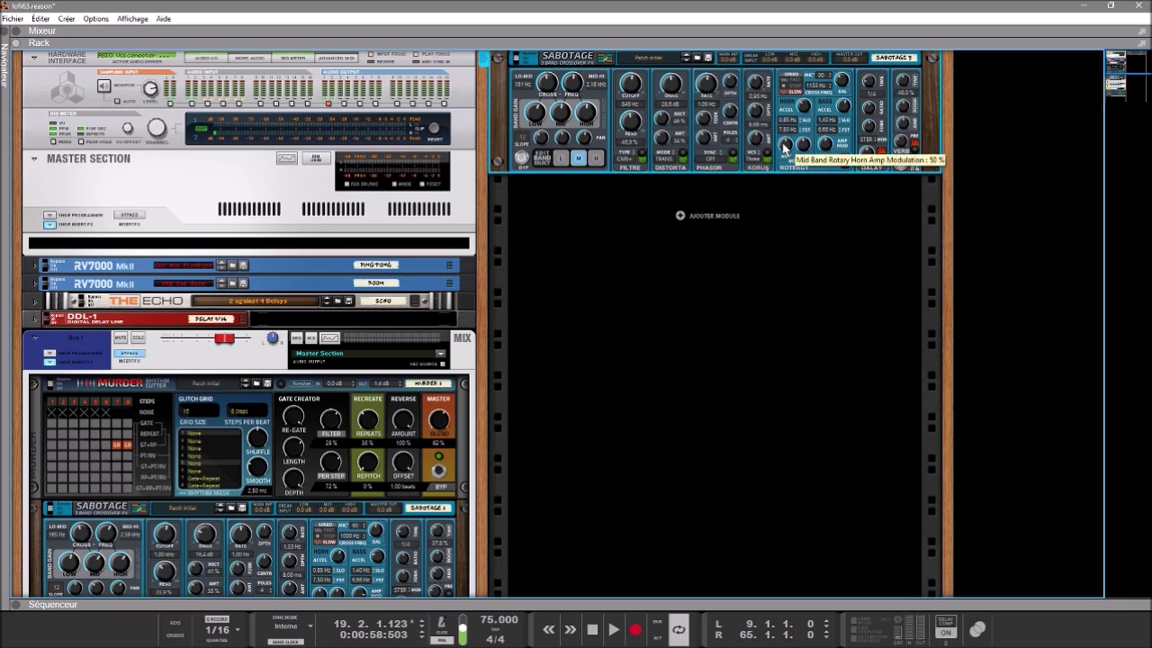
mouse_move(827, 149)
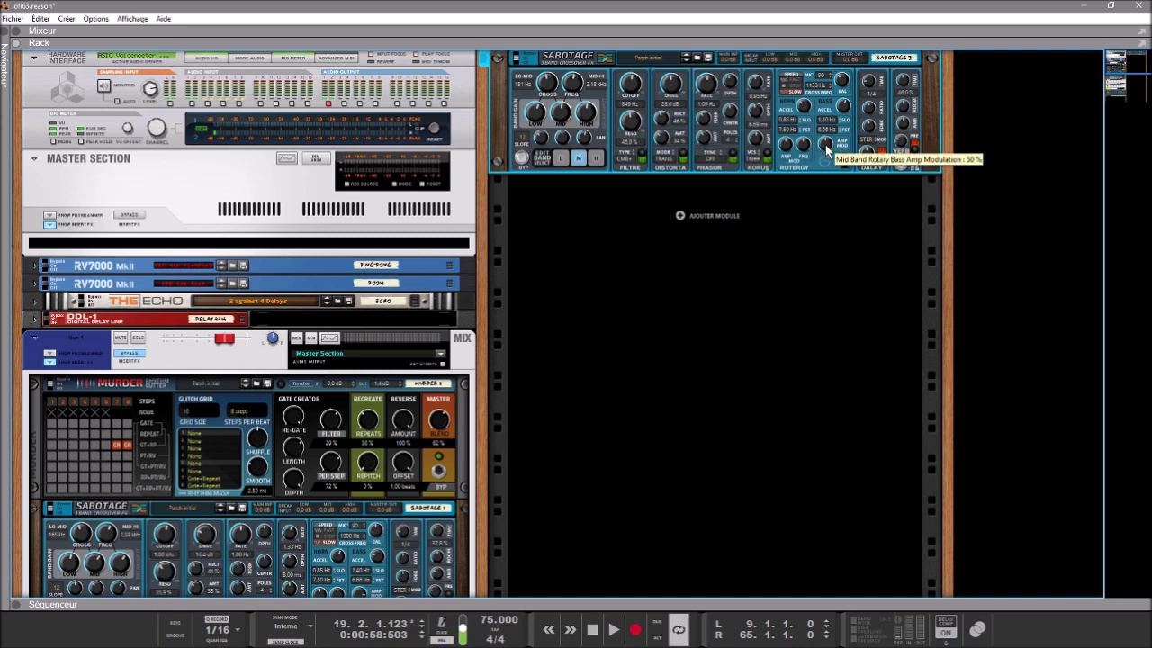
left_click_drag(826, 144, 821, 115)
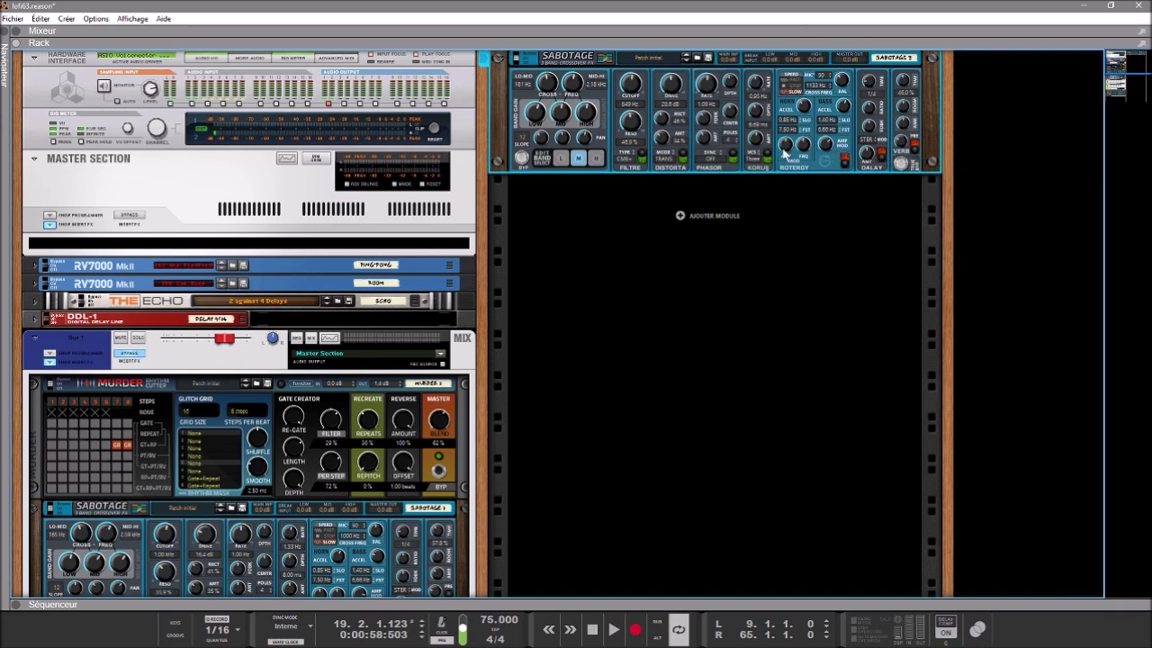
left_click(843, 160)
- Set the mid band delay to ping-pong mode with a 1/32 time, try its ratio, and turn the delay on
left_click(868, 142)
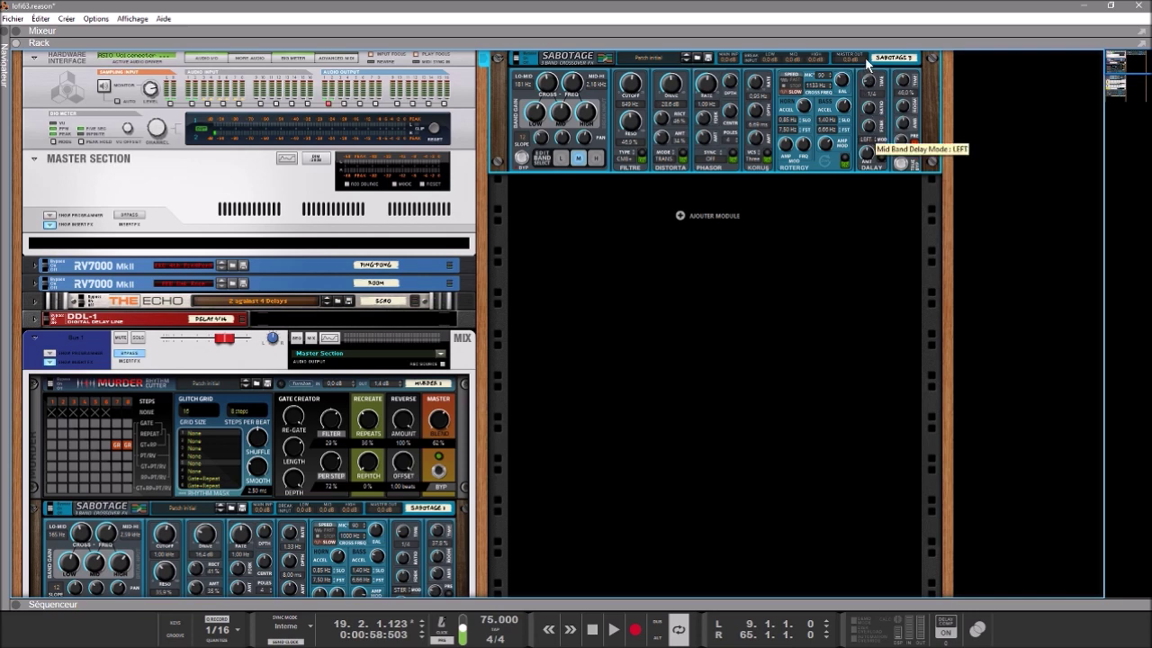
mouse_move(864, 18)
left_mouse_down()
mouse_move(861, 5)
mouse_move(876, 180)
mouse_move(878, 79)
mouse_move(860, 2)
left_mouse_up()
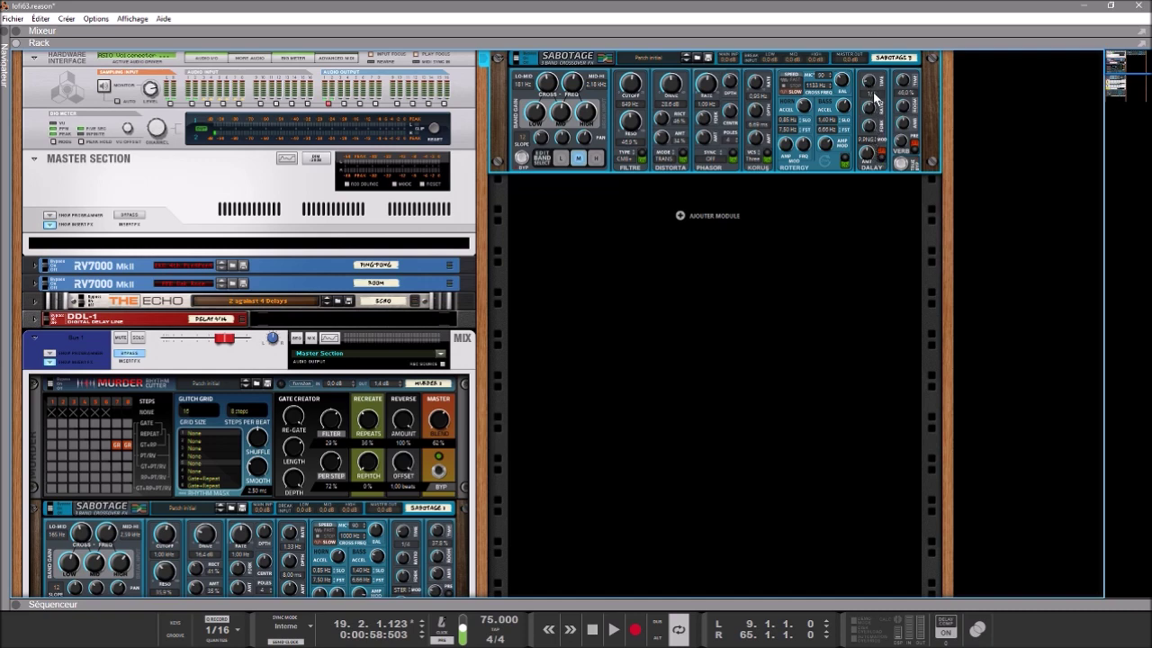
left_click_drag(869, 81, 871, 48)
mouse_move(871, 112)
left_mouse_down()
mouse_move(869, 81)
mouse_move(875, 147)
mouse_move(867, 99)
left_mouse_up()
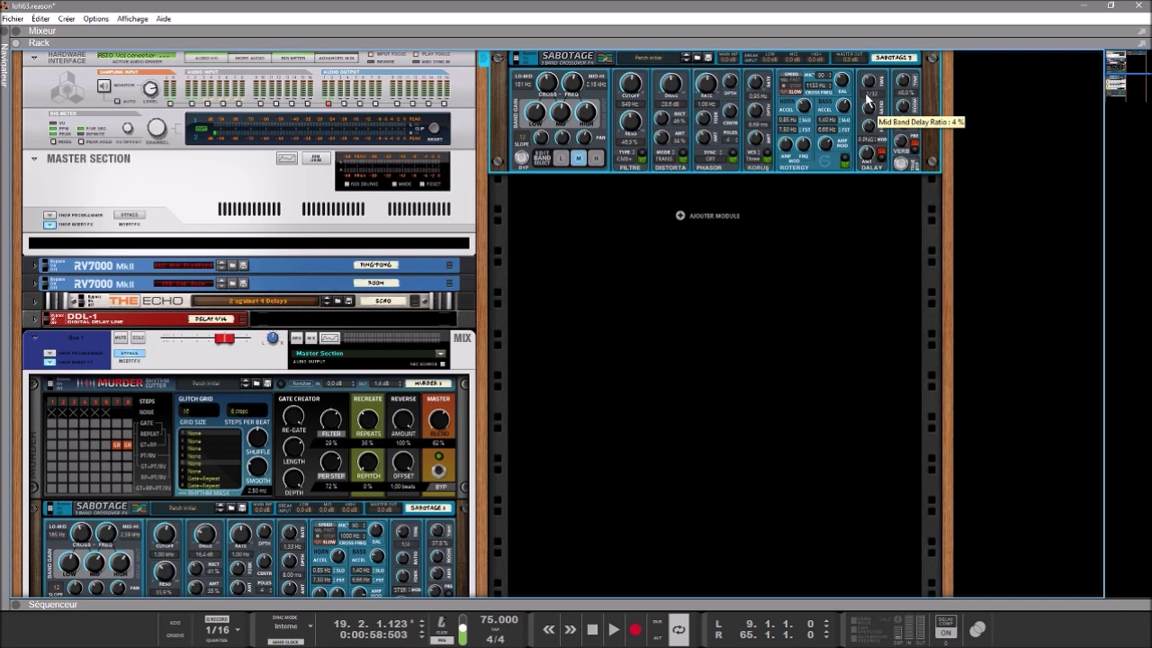
left_click(883, 152)
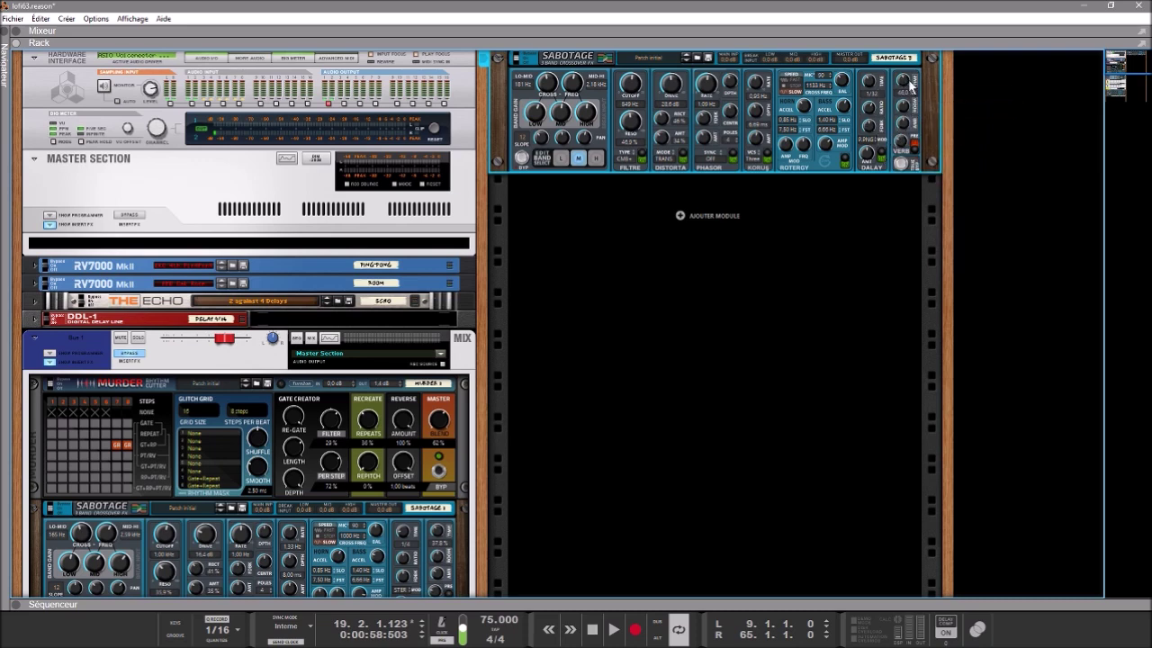
- Adjust the mid band reverb's settings, including its room, ambience and amount
mouse_move(904, 77)
left_mouse_down()
mouse_move(903, 61)
mouse_move(903, 79)
left_mouse_up()
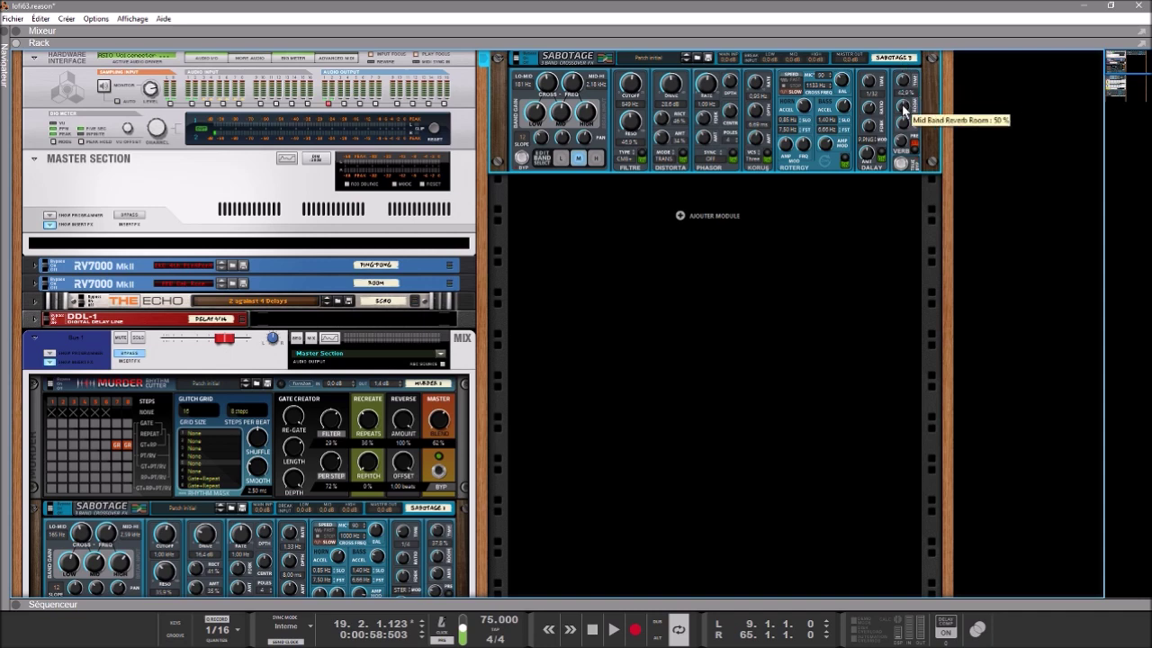
mouse_move(902, 105)
left_mouse_down()
mouse_move(904, 142)
mouse_move(903, 93)
left_mouse_up()
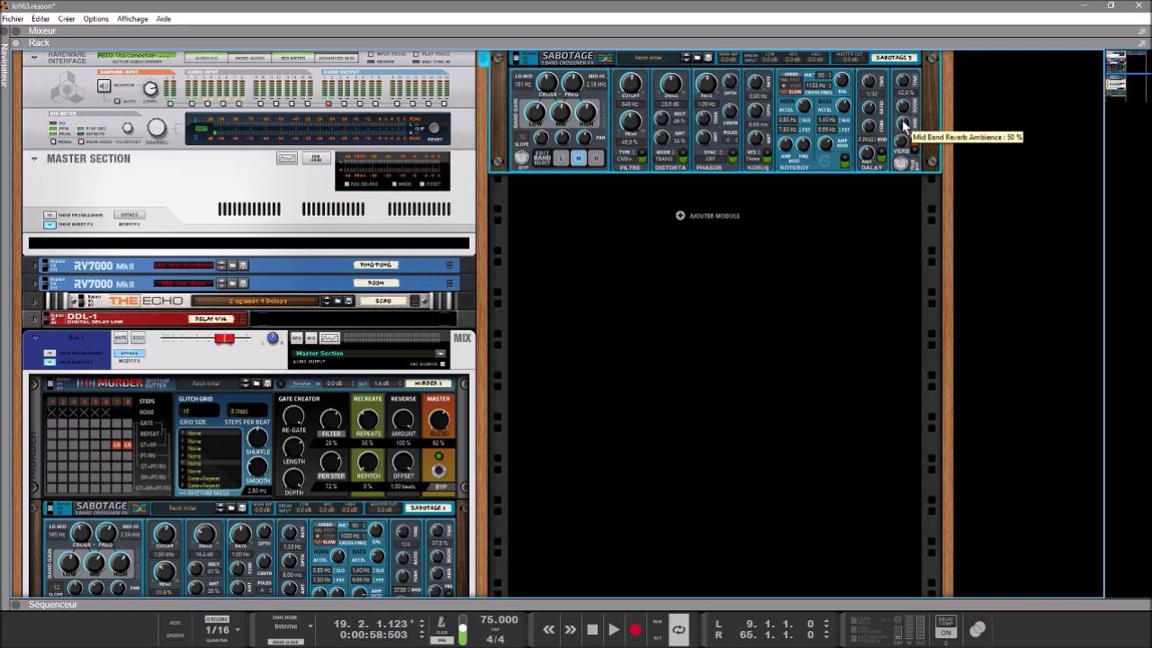
mouse_move(904, 124)
left_mouse_down()
mouse_move(906, 167)
mouse_move(902, 126)
left_mouse_up()
mouse_move(904, 144)
left_mouse_down()
mouse_move(903, 106)
mouse_move(906, 175)
mouse_move(905, 126)
mouse_move(911, 156)
left_mouse_up()
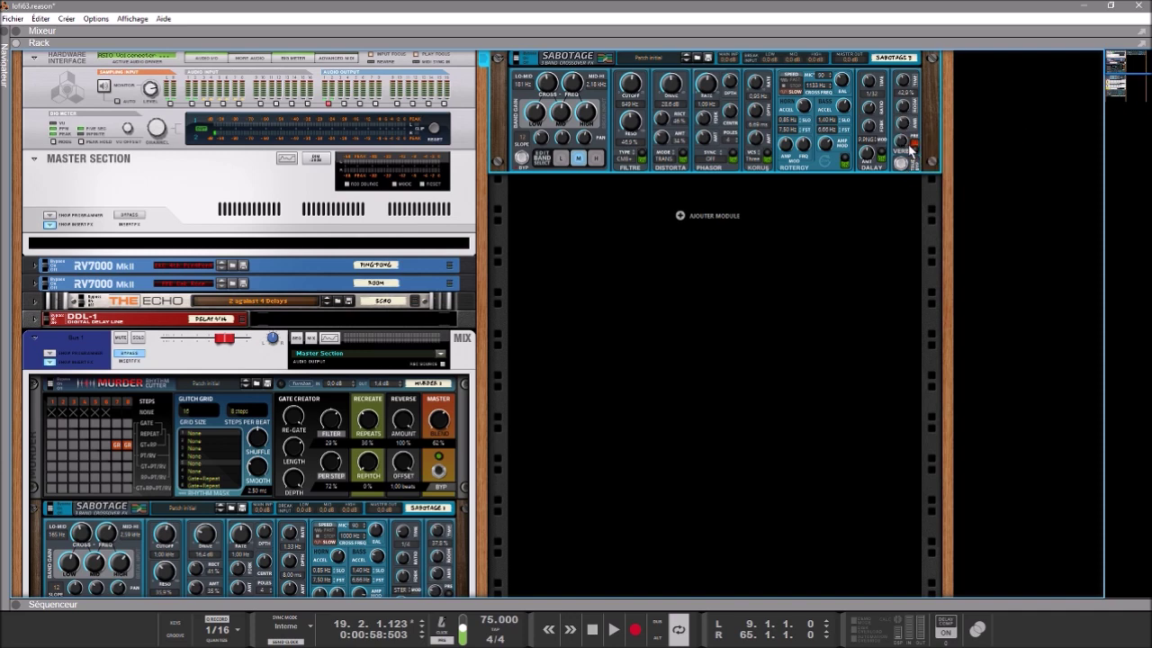
- On the back of Sabotage 3, adjust the reverb dry and wet levels, view the reverb type choices, and return to the front
key("Tab")
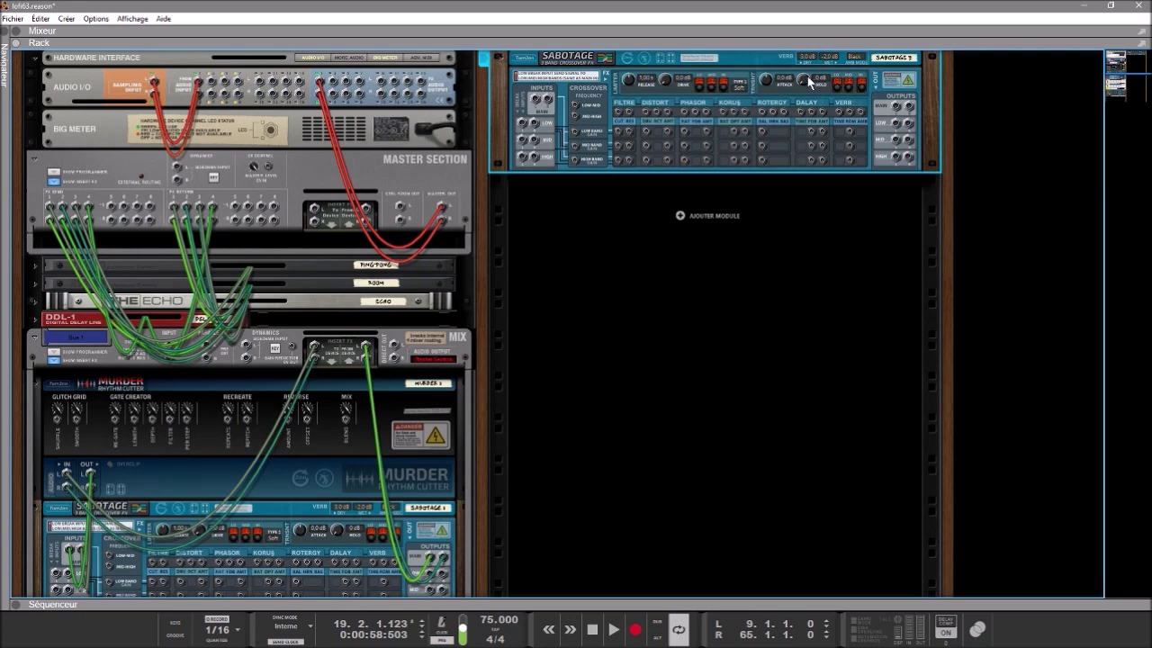
left_click_drag(804, 81, 832, 45)
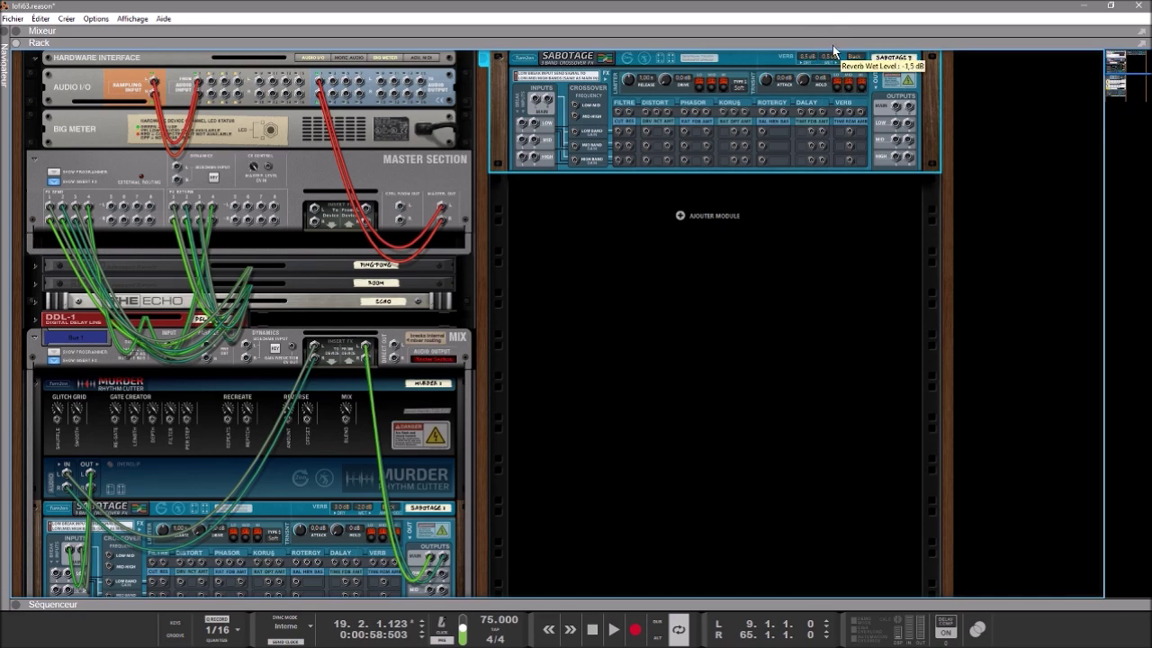
left_click(854, 58)
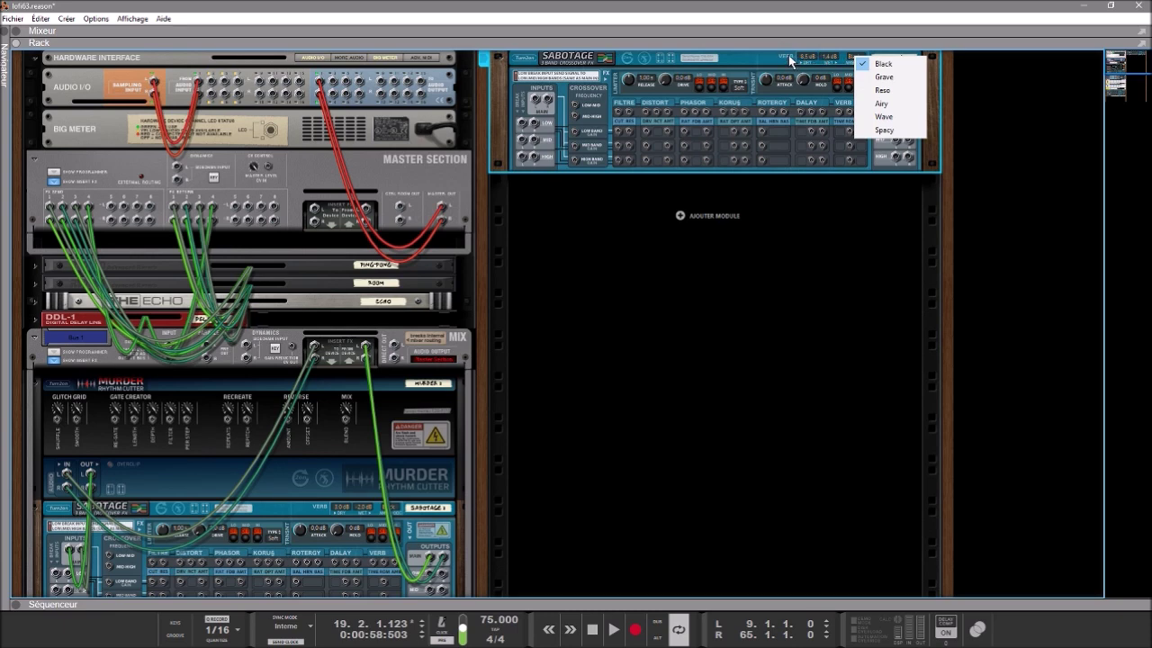
key("Escape")
key("Tab")
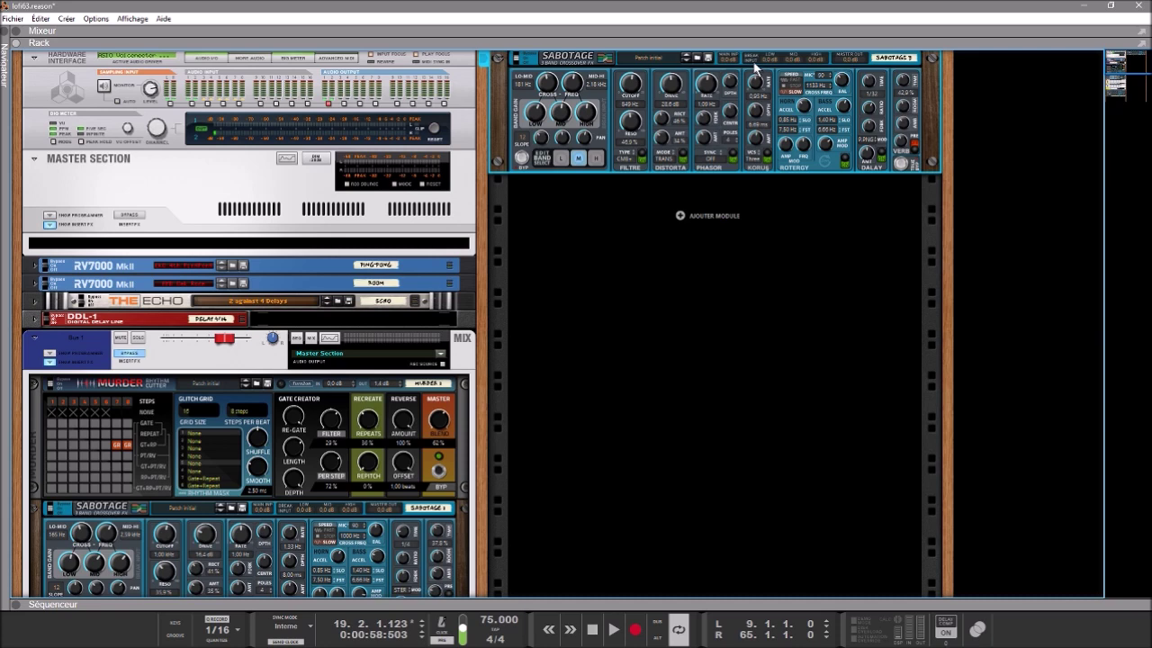
- On the back of Sabotage 3, set the limiter release to 0.49 s, raise its drive, enable it for all three bands, and try its types
key("Tab")
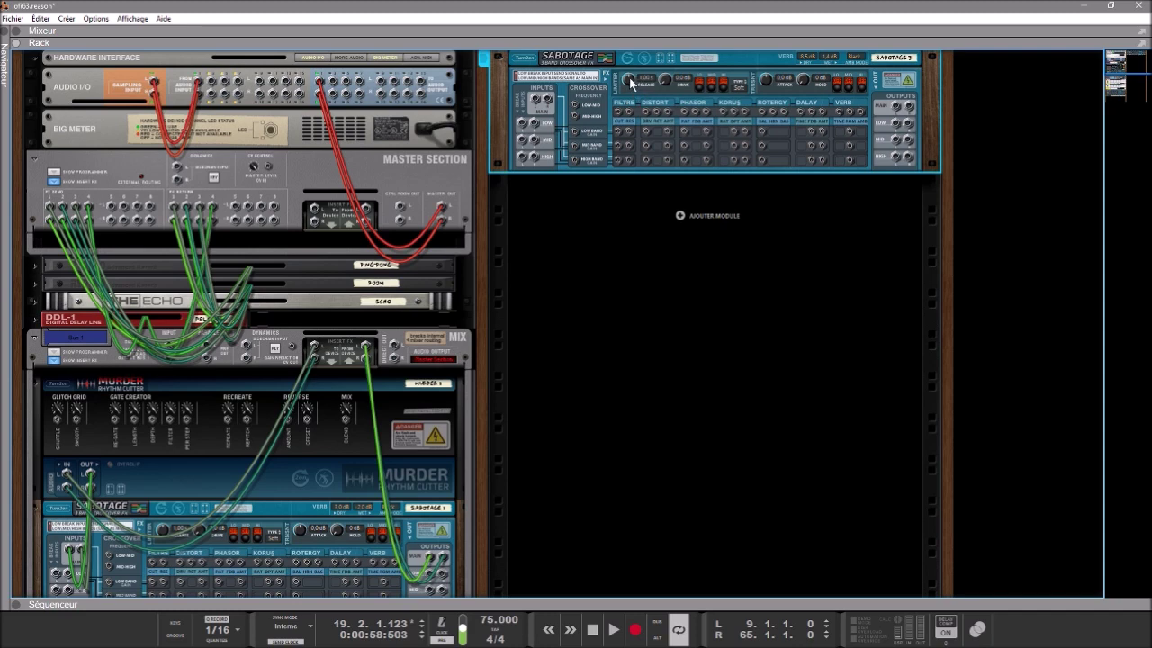
left_click_drag(629, 77, 626, 83)
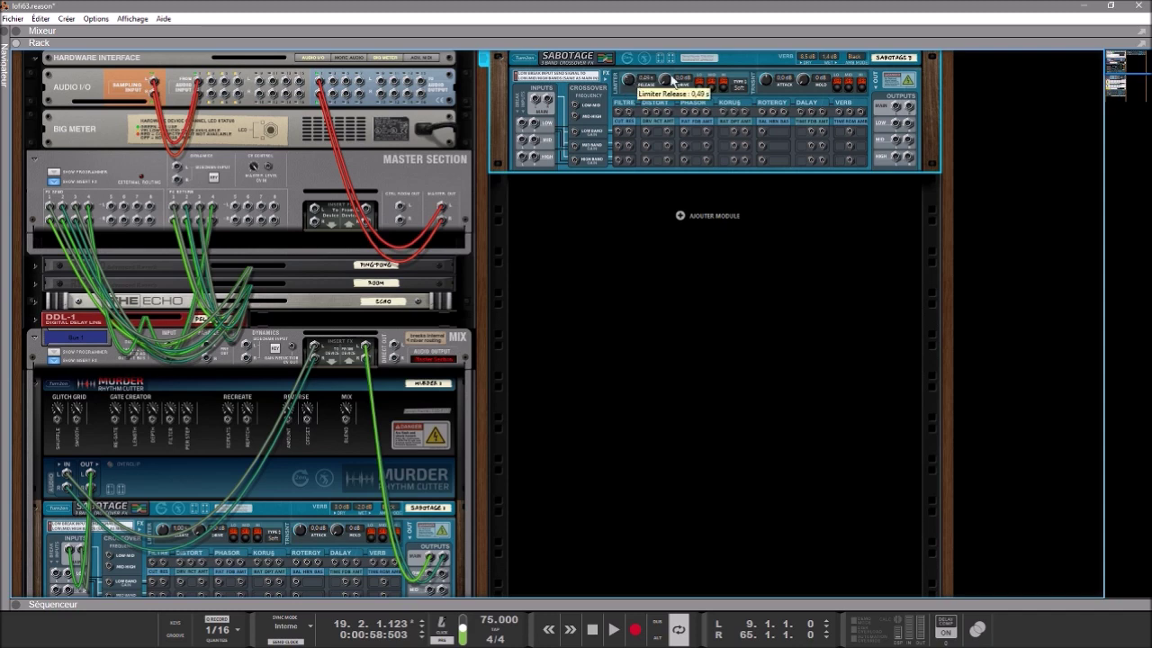
left_click_drag(664, 79, 690, 12)
left_click(700, 82)
left_click(711, 82)
left_click(724, 82)
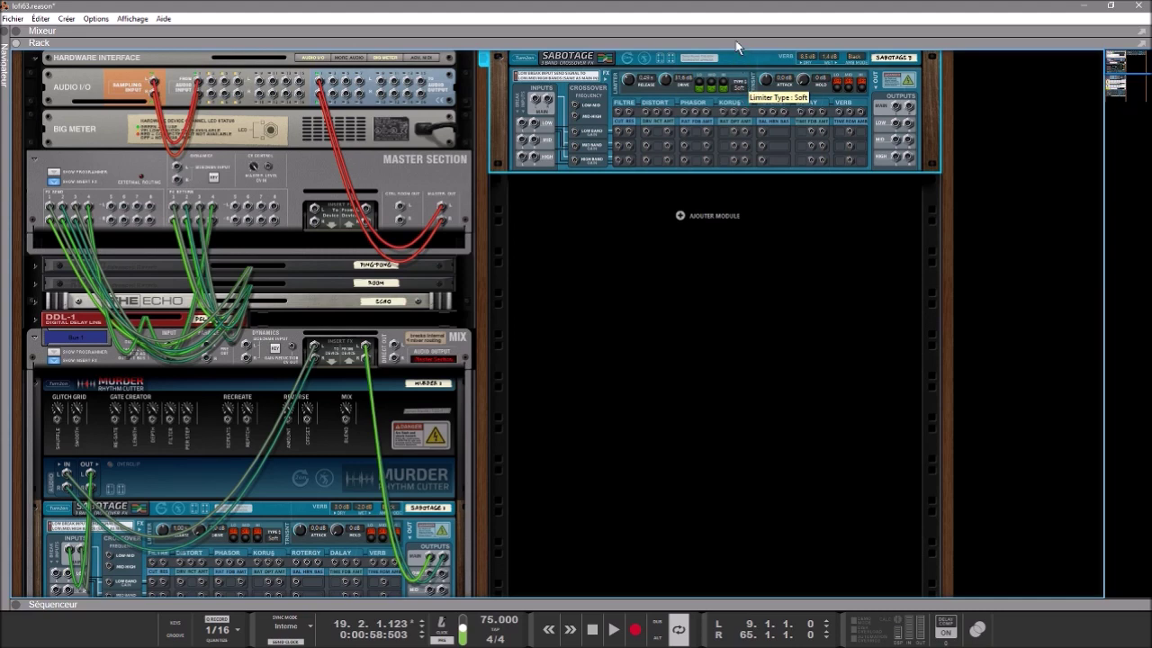
left_click_drag(736, 12, 735, 61)
left_click_drag(738, 18, 752, 116)
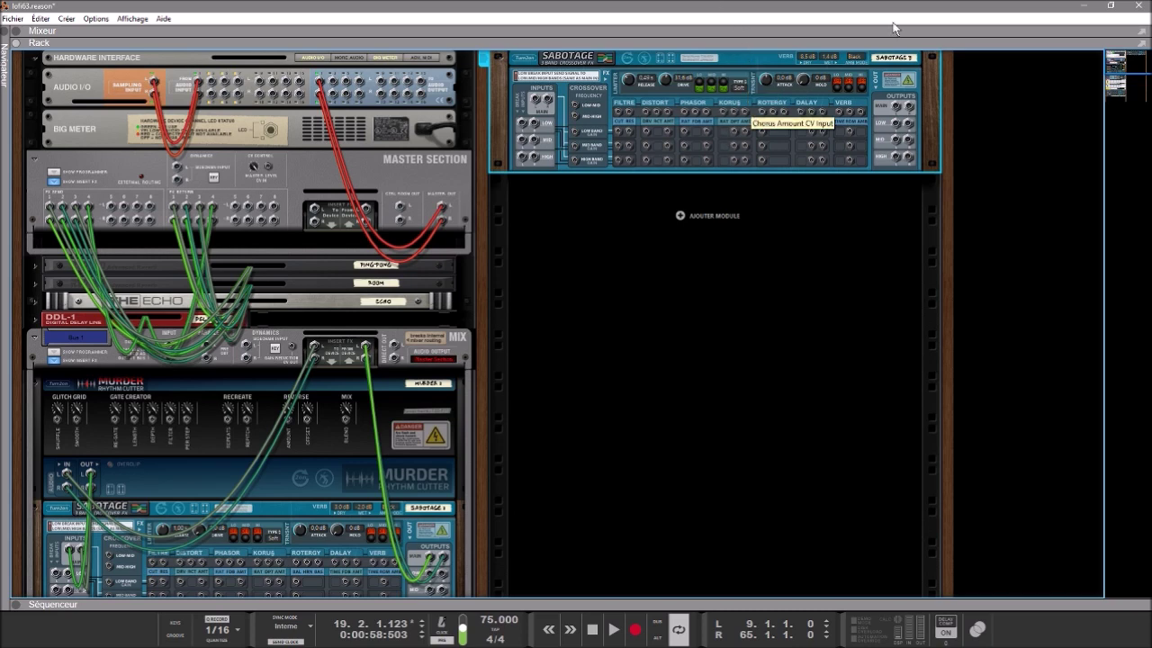
- Lower the transient attack, set the transient hold to 21 dB, and enable the transient shaper for all three bands
left_click_drag(803, 79, 843, 86)
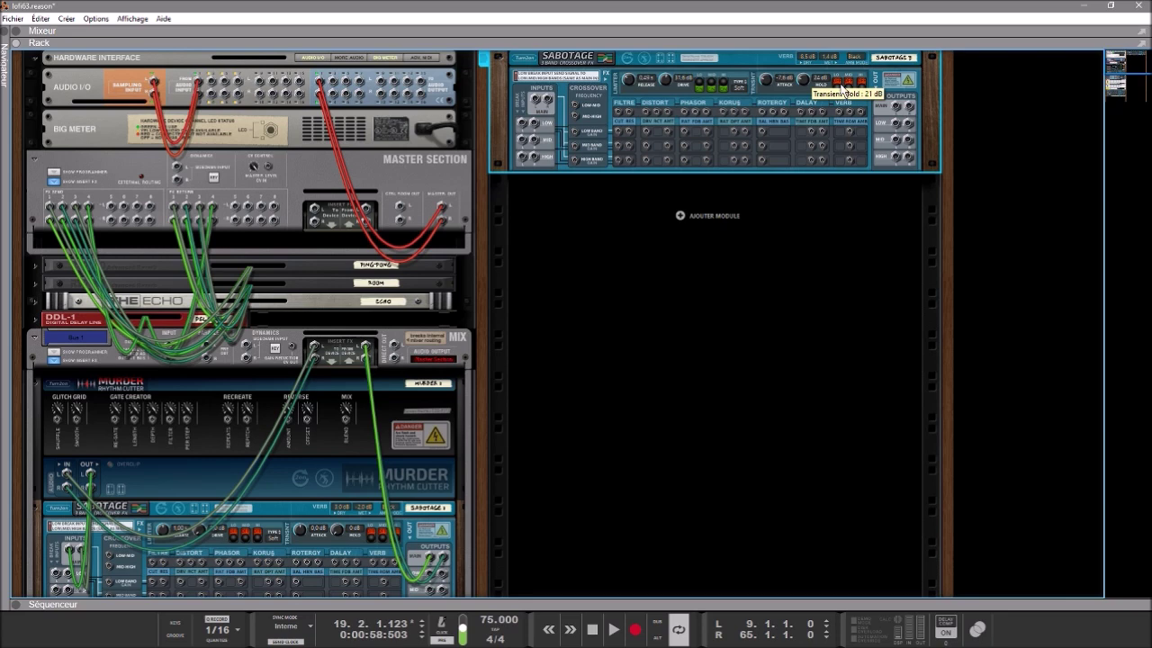
left_click(837, 84)
left_click(849, 84)
left_click(862, 84)
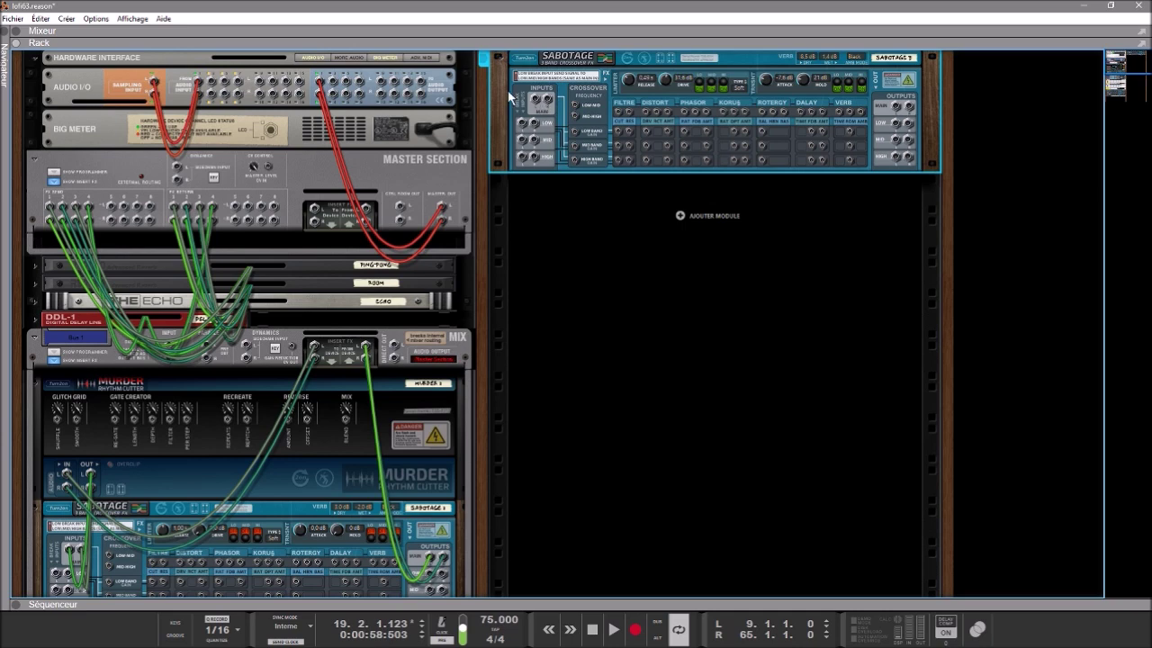
- Delete the Sabotage 3 module and return the rack to its front view
key("Delete")
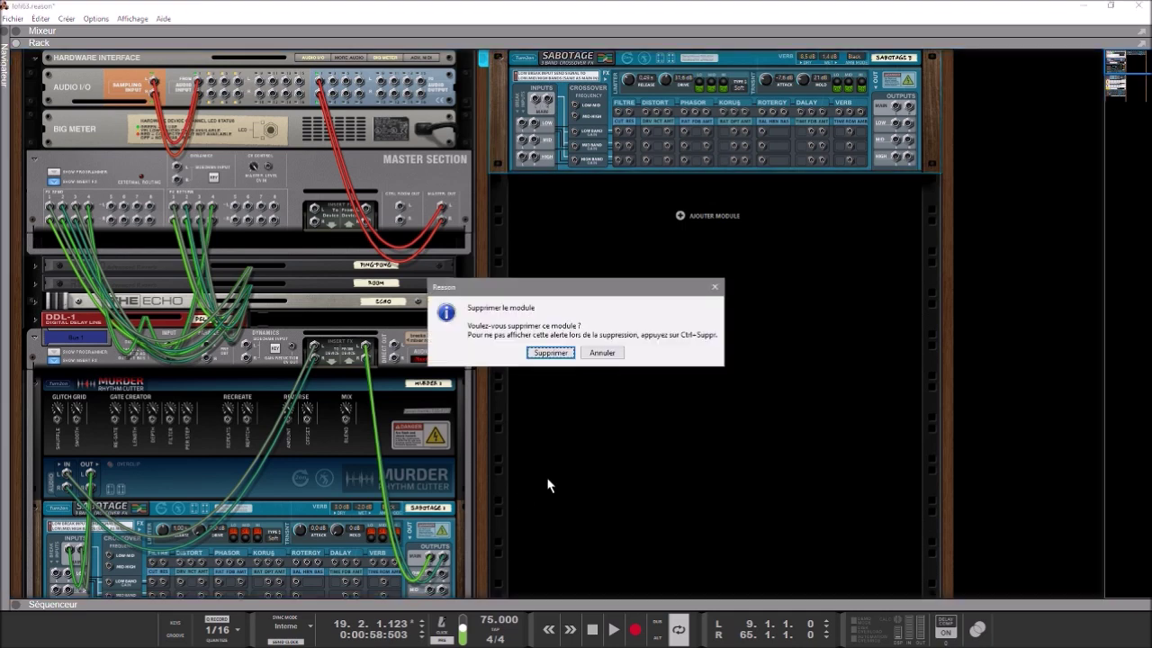
left_click(551, 351)
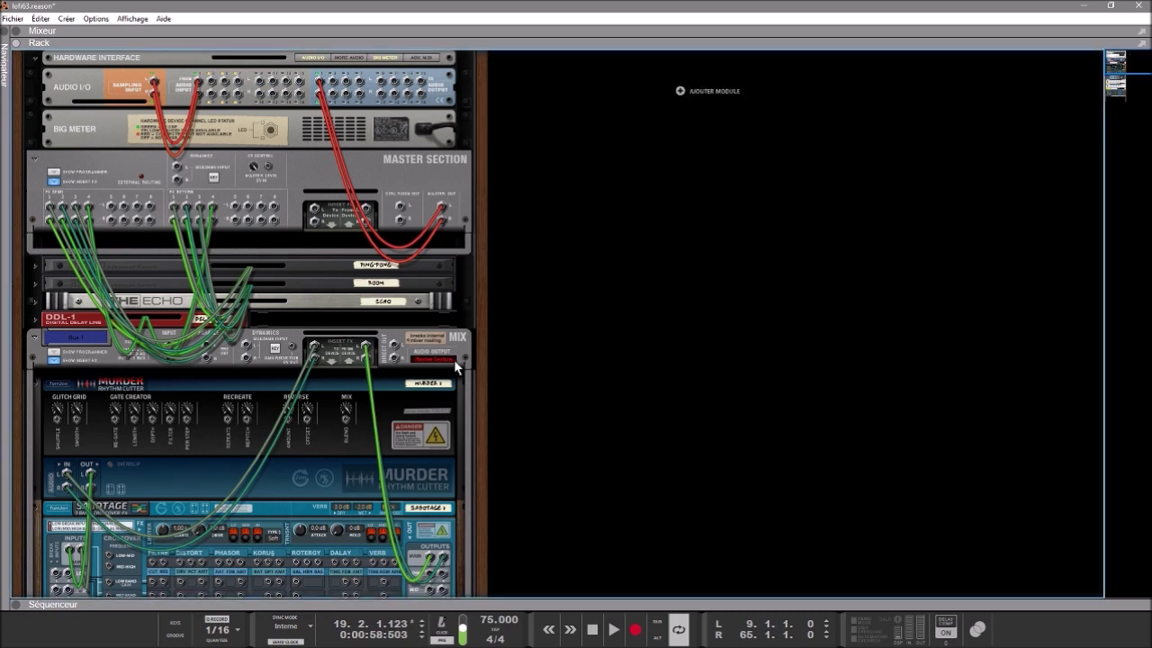
key("Tab")
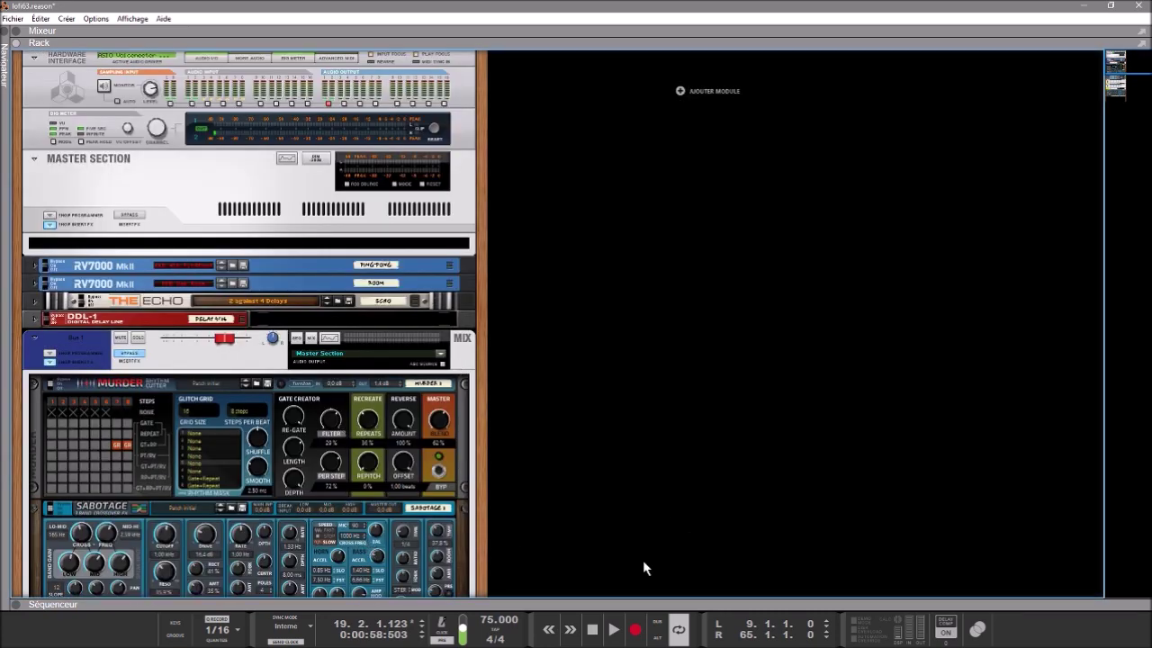
- Solo the Bus 1 mix channel and play the song briefly while bringing its Murder and Sabotage inserts into view
left_click(140, 338)
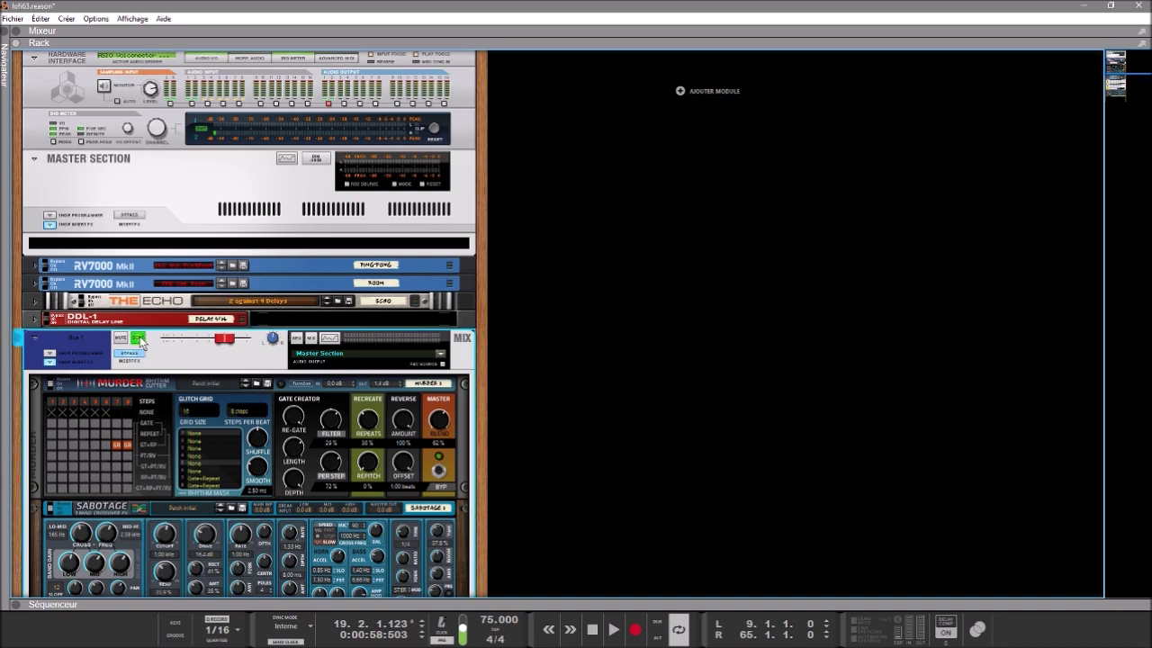
key("space")
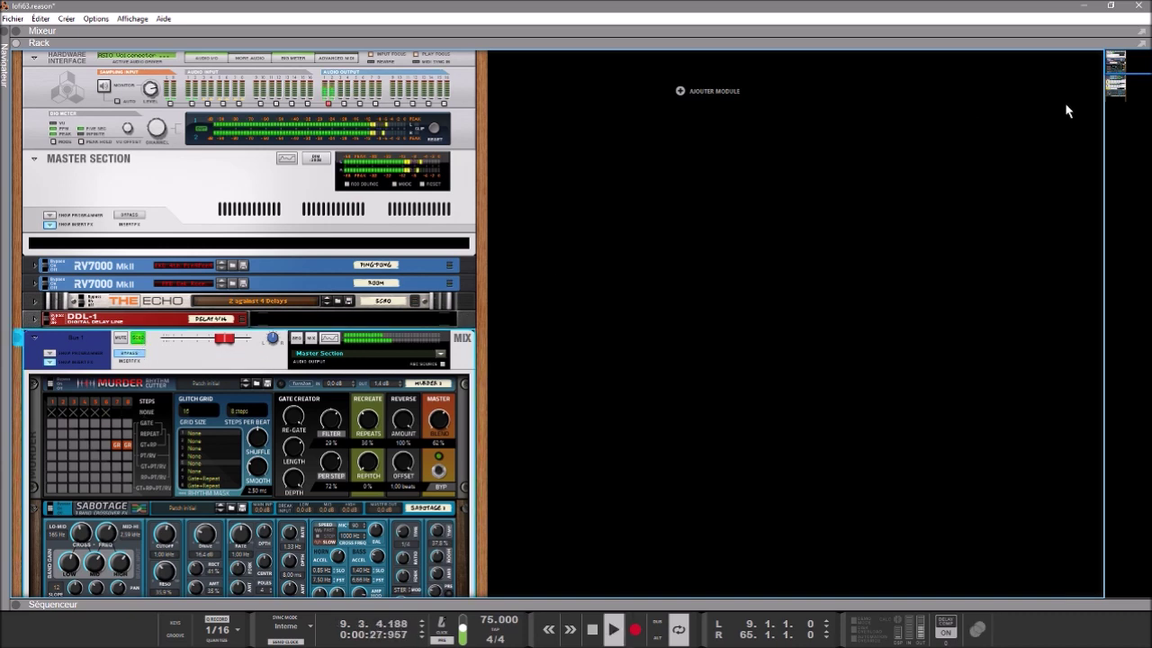
left_click_drag(1114, 65, 1112, 72)
key("space")
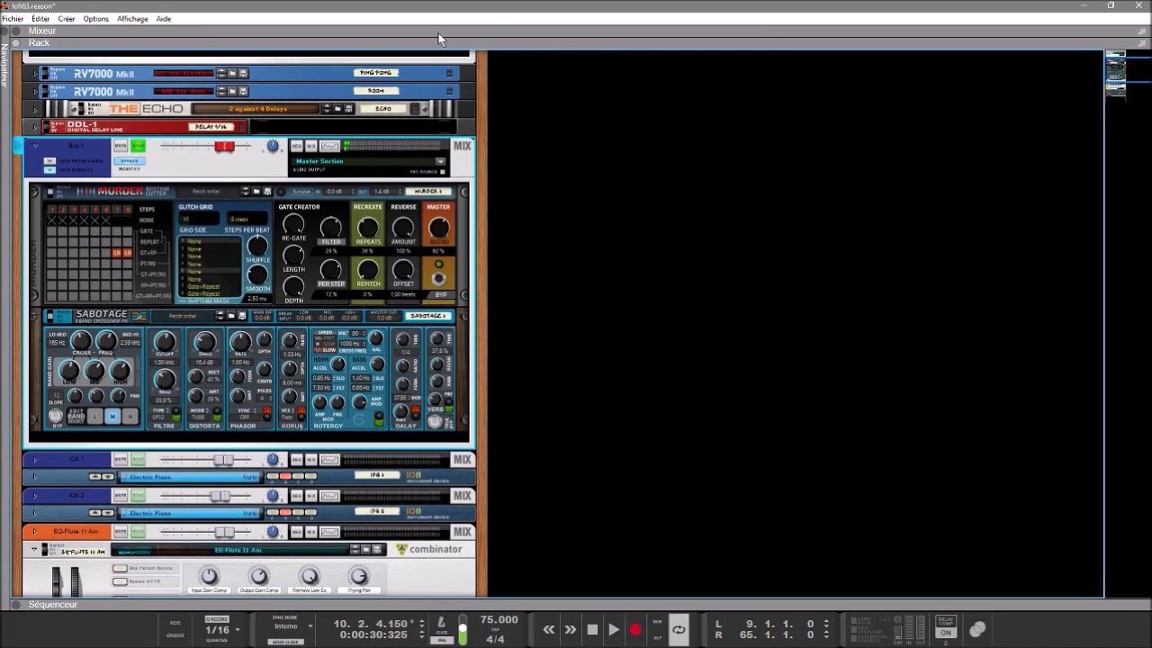
- Check the Bus 1 channel in the mixer alongside its rack inserts, and hide the mixer again
left_click(16, 31)
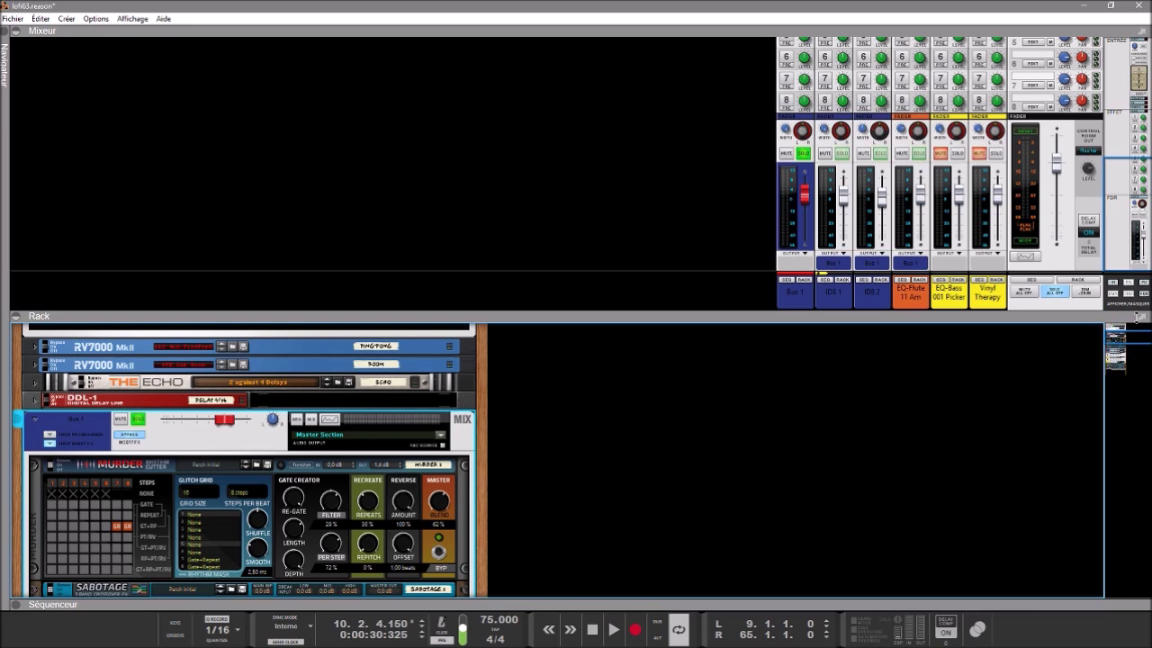
left_click_drag(1127, 336, 1126, 338)
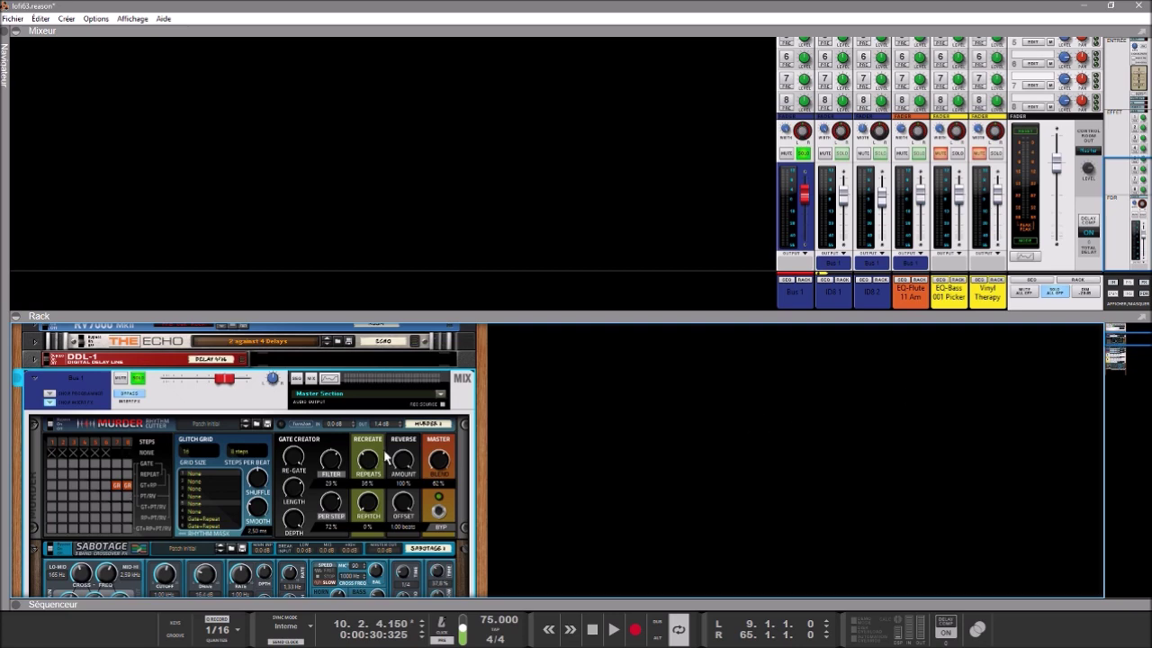
left_click_drag(1121, 338, 1121, 344)
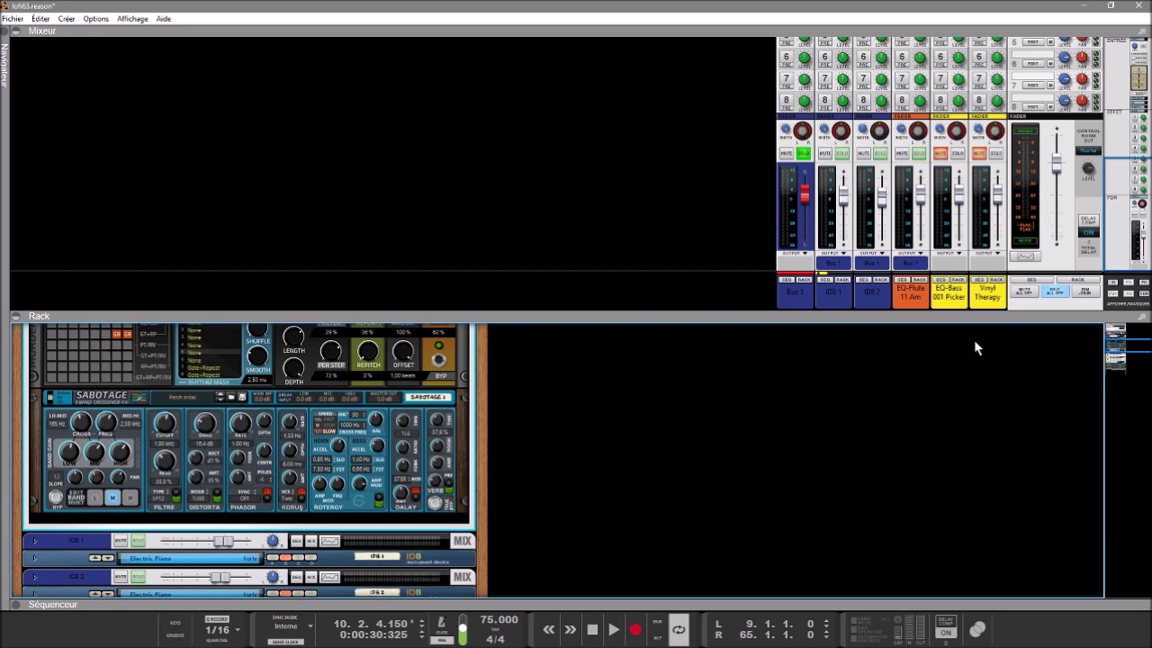
left_click(16, 30)
- Play the song and switch off the insert effects bypass on Bus 1 so that Murder and Sabotage process it
left_click_drag(1133, 73, 1133, 60)
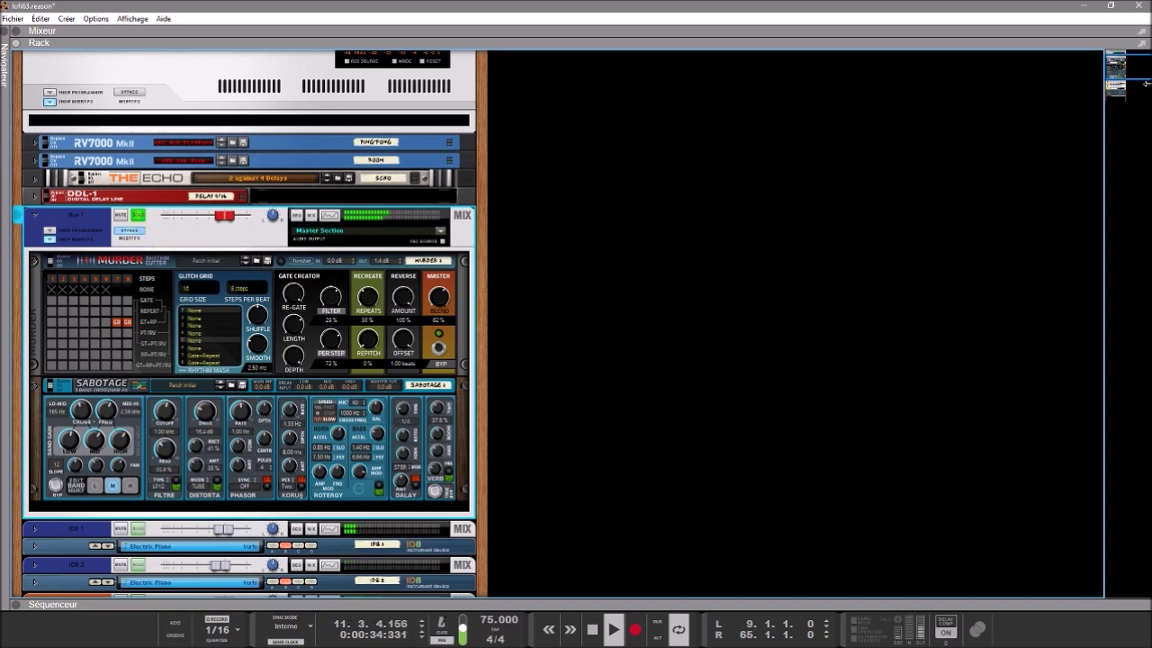
left_click_drag(1121, 73, 1121, 72)
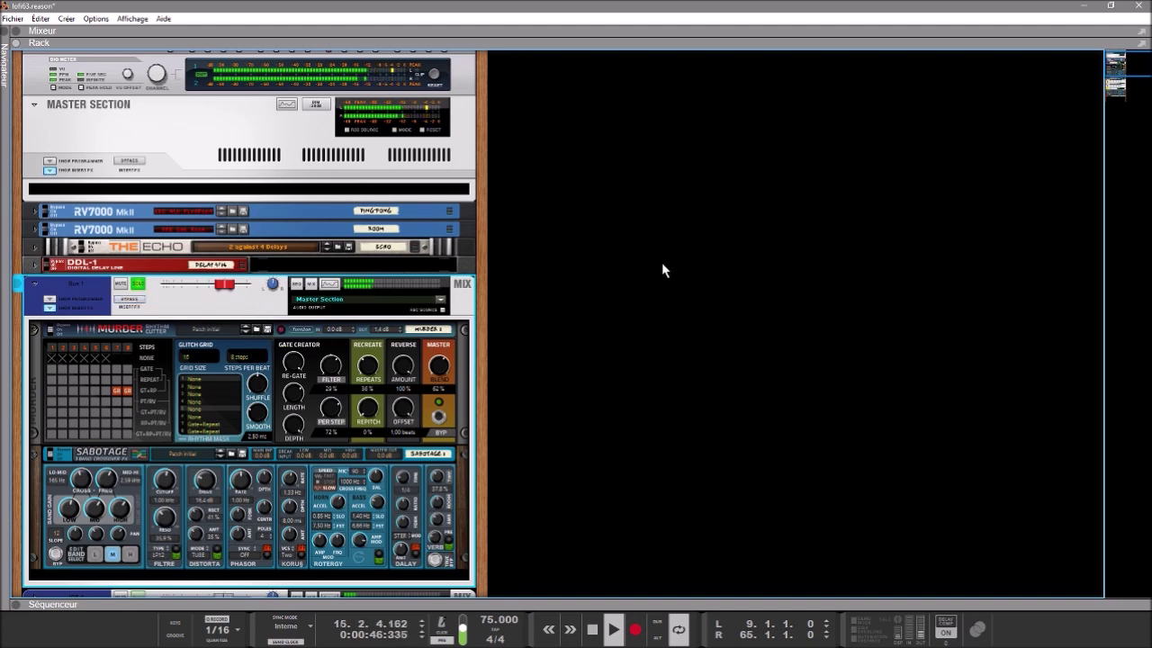
left_click_drag(1119, 72, 1119, 77)
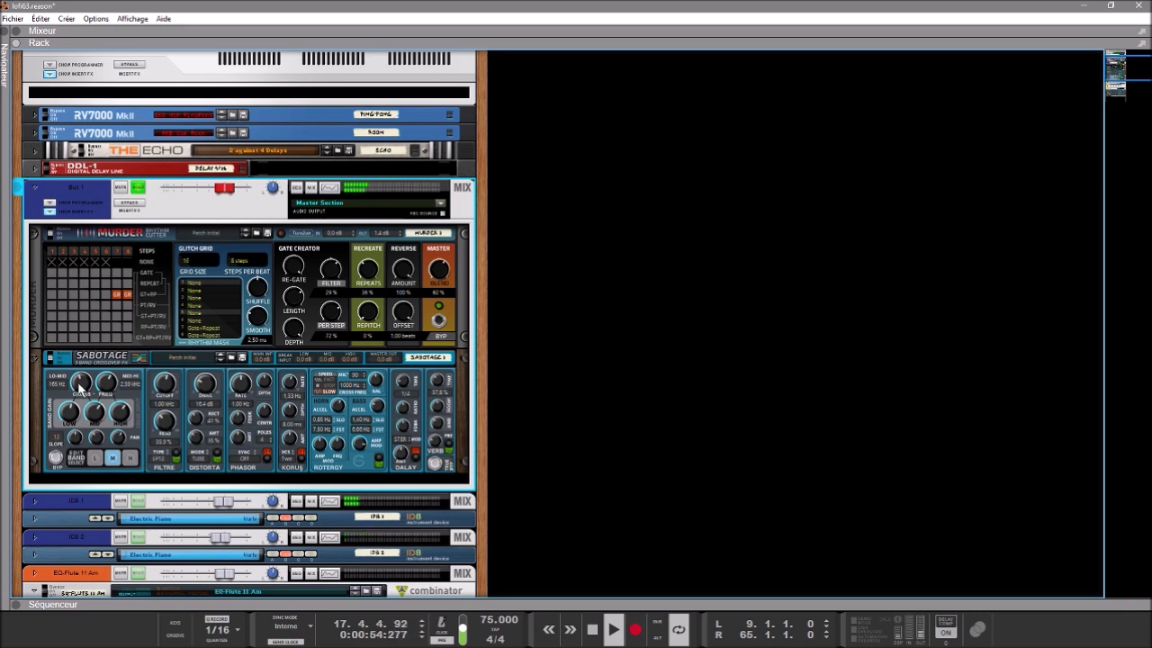
- On Bus 1's Sabotage, raise the low-mid crossover frequency to 181 Hz and the mid-high crossover frequency to 3.79 kHz
mouse_move(79, 386)
left_mouse_down()
mouse_move(77, 289)
mouse_move(87, 456)
mouse_move(81, 405)
mouse_move(105, 393)
mouse_move(92, 368)
left_mouse_up()
mouse_move(104, 393)
- Sweep Sabotage's low band gain down to -∞ dB and back up, and try the mid band pan down to -100
mouse_move(72, 425)
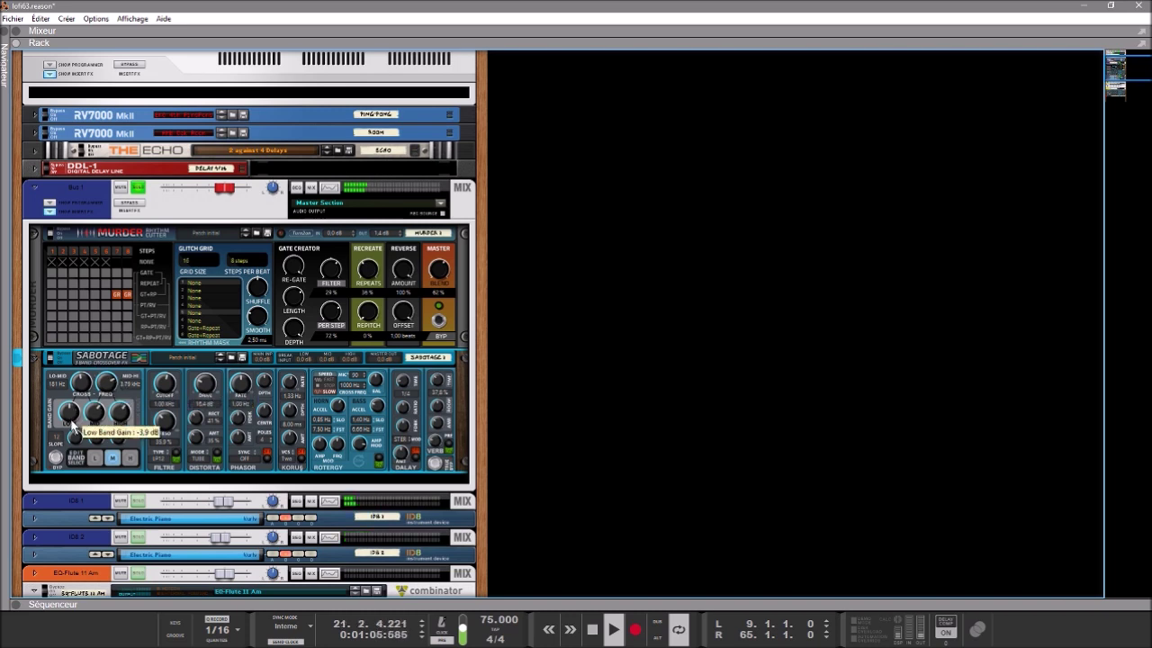
left_click_drag(73, 425, 65, 577)
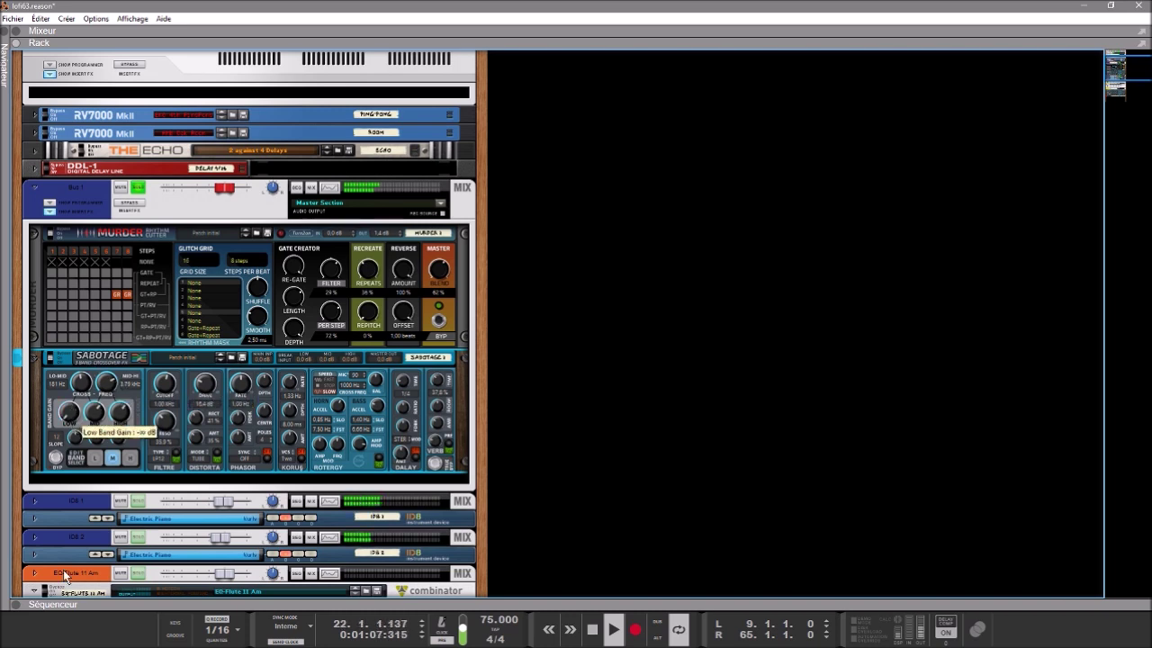
left_click_drag(64, 577, 62, 415)
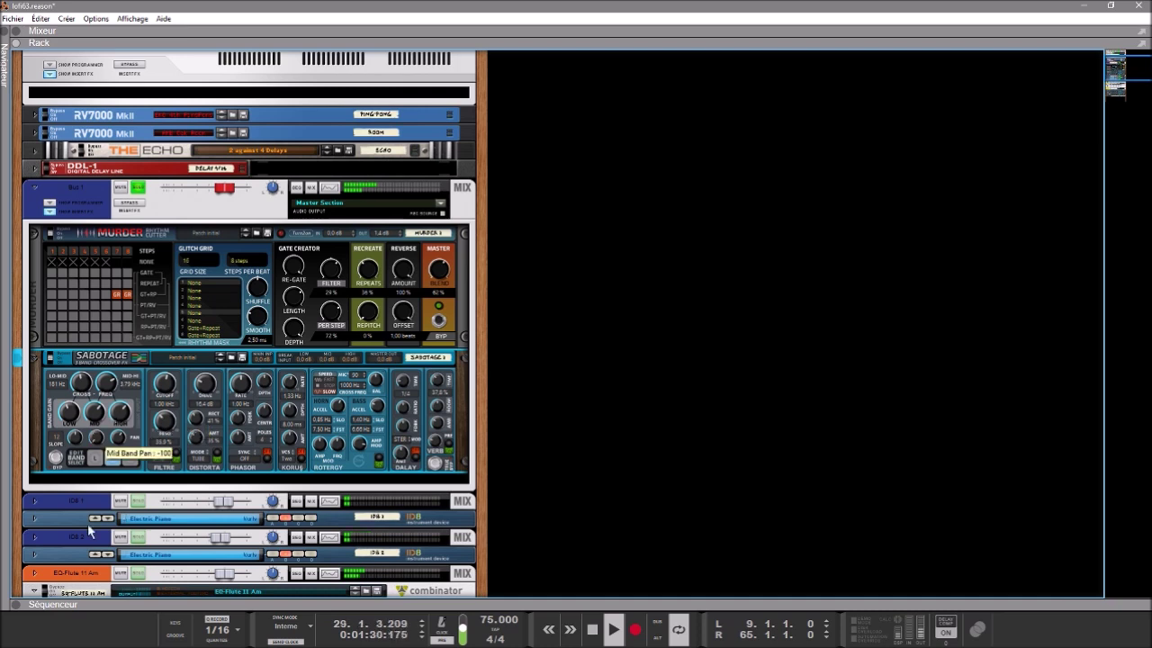
left_click_drag(95, 441, 96, 437)
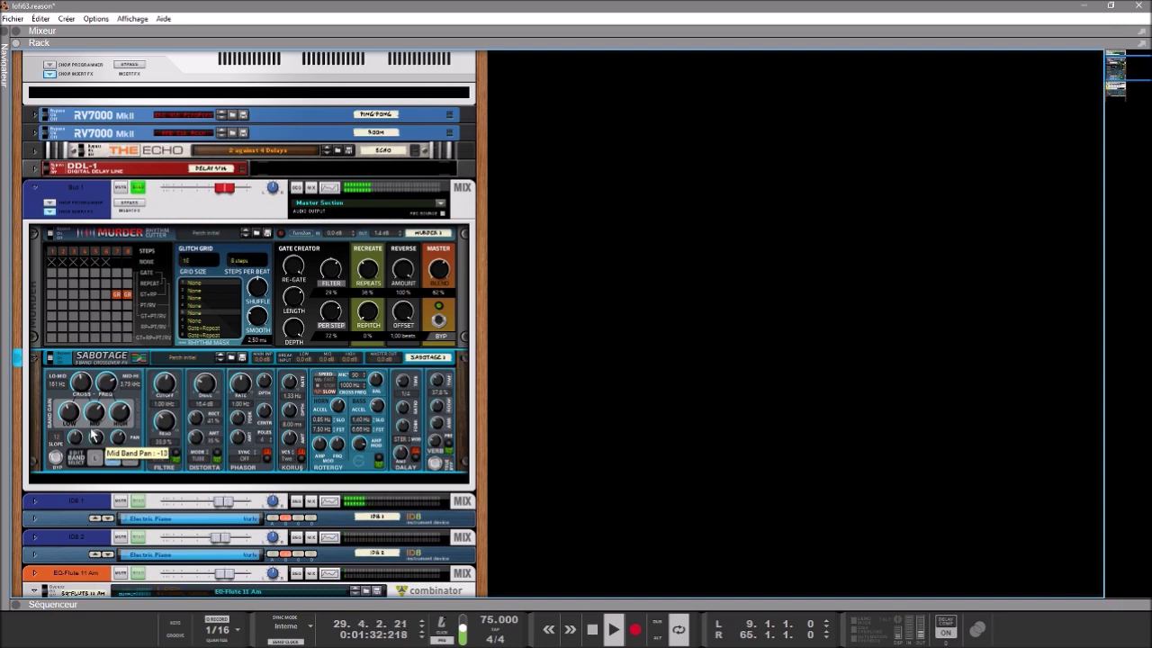
left_click_drag(95, 436, 94, 587)
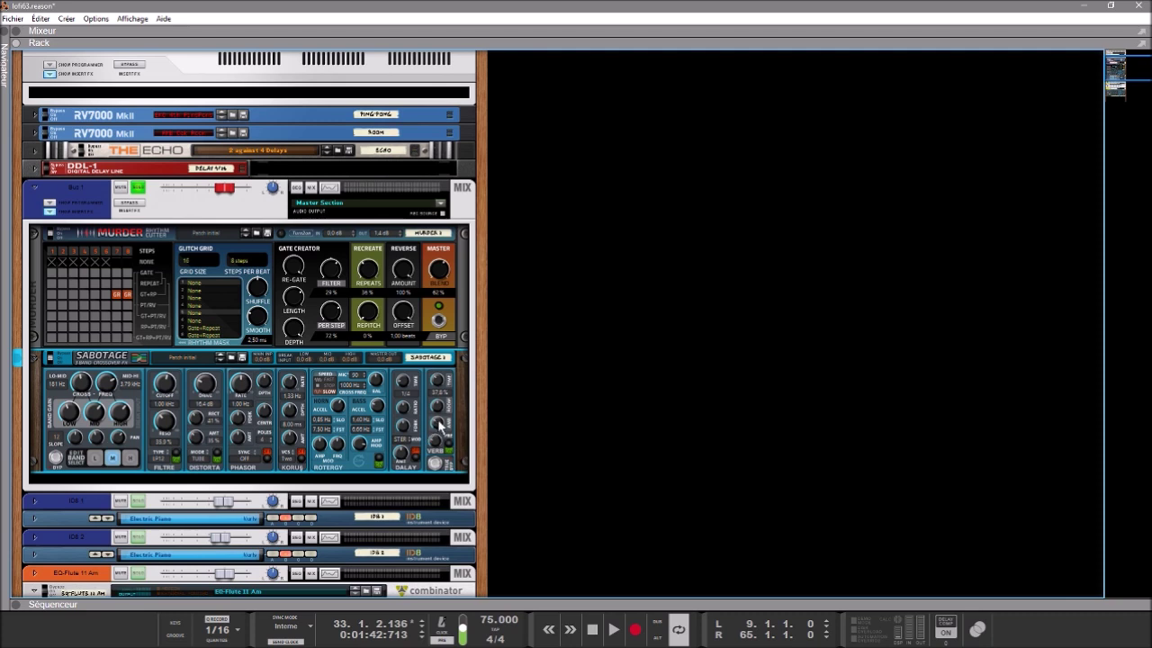
- Examine the high and low band effects of Bus 1's Sabotage and the settings on its rear side
left_click(131, 458)
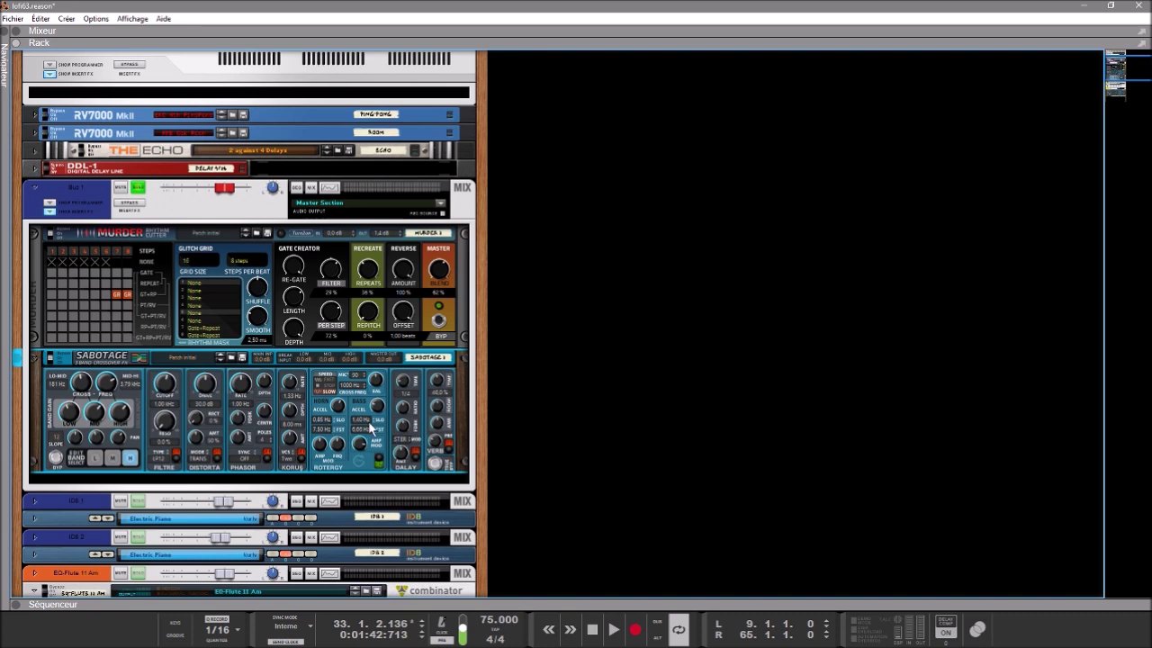
left_click(94, 458)
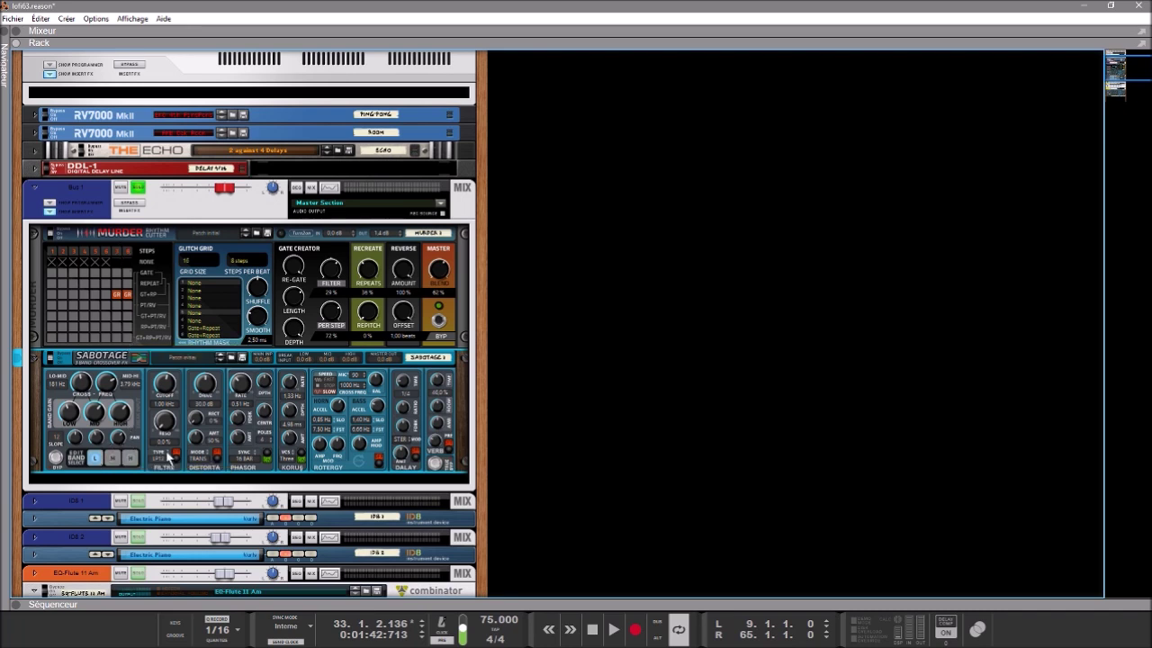
key("Tab")
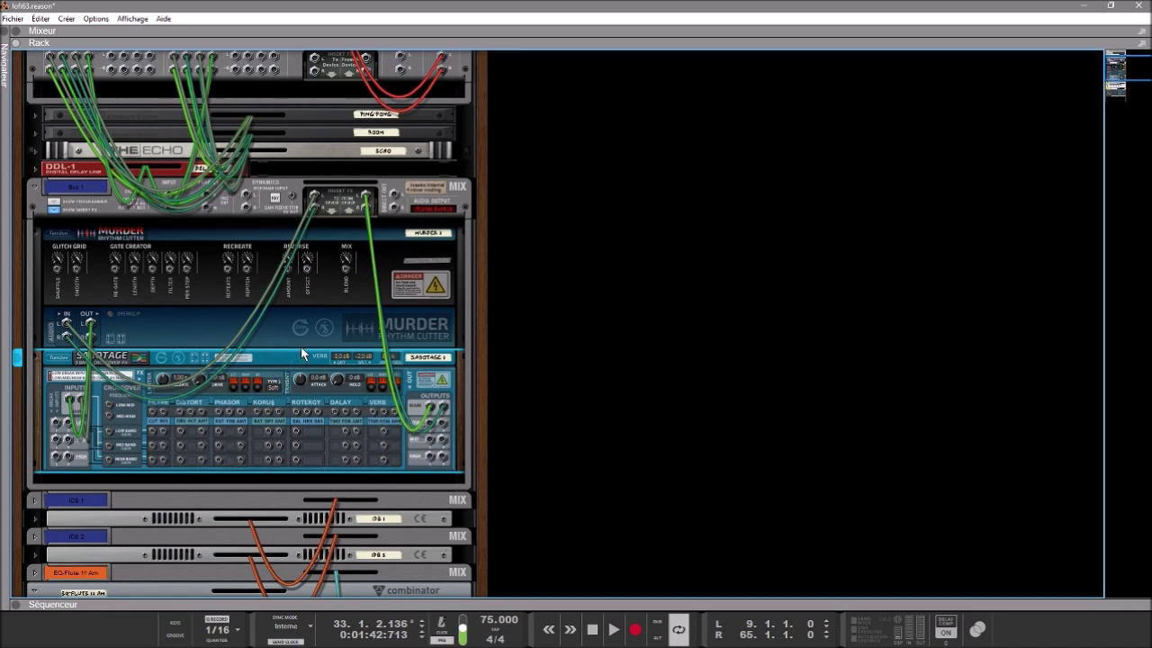
key("Tab")
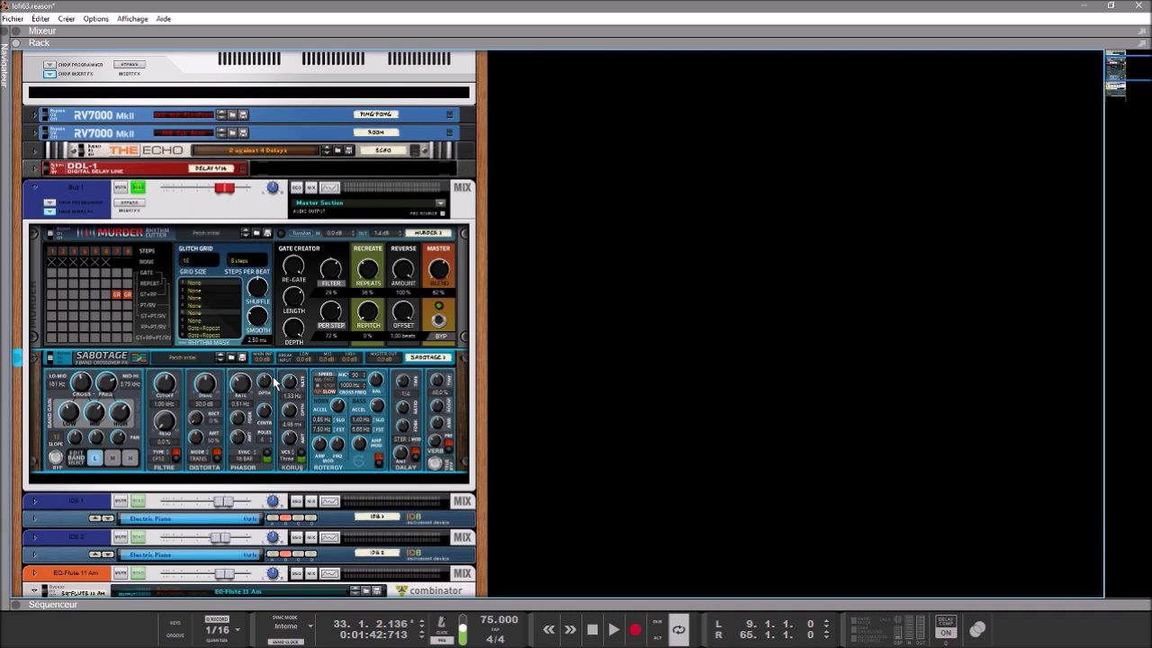
- Resume playback and lower Sabotage's mid-high crossover frequency and low band gain on Bus 1
key("space")
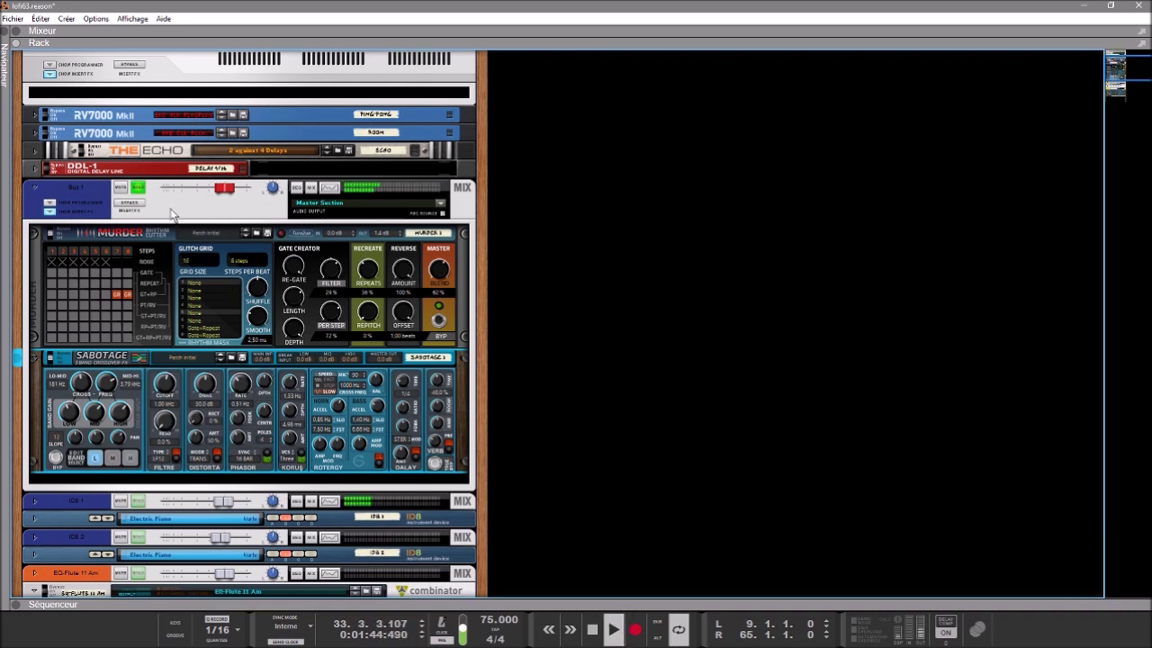
left_click_drag(106, 378, 74, 404)
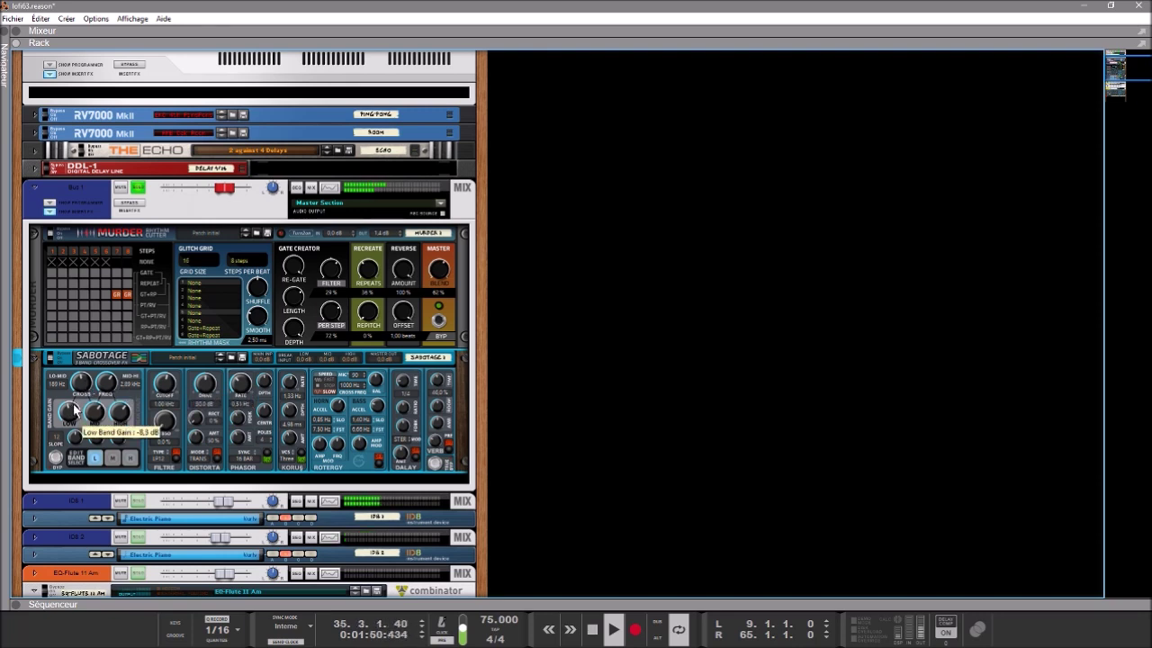
- Compare Bus 1 with its insert effects bypassed and active, leave them active, and remove the channel's solo
left_click(128, 205)
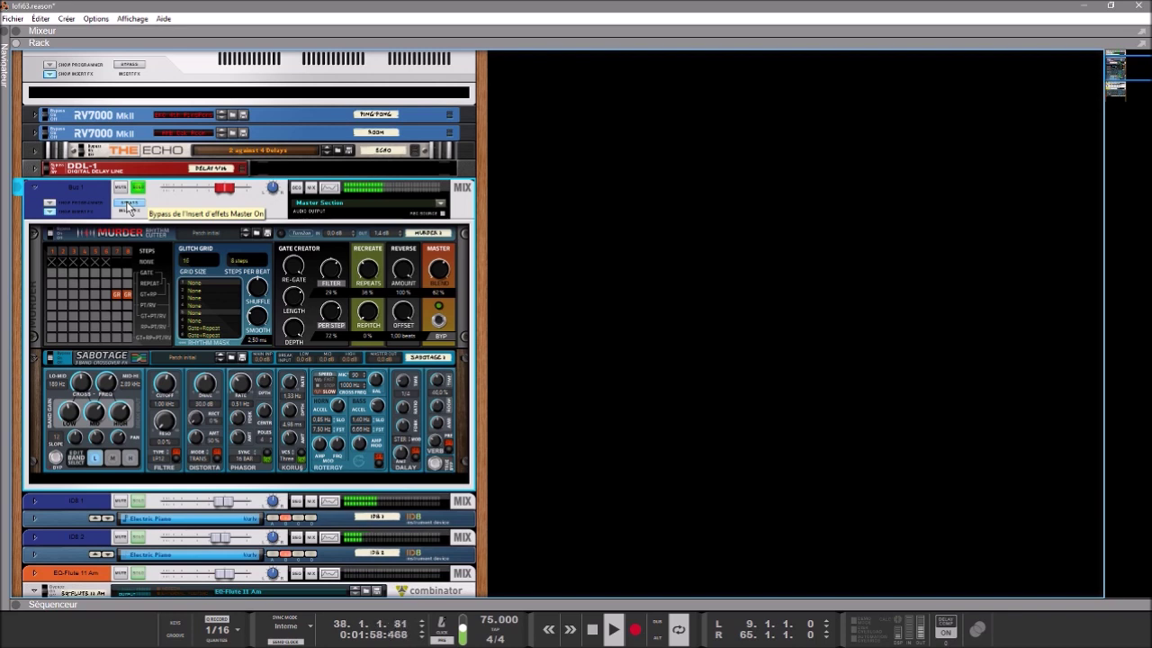
left_click(128, 205)
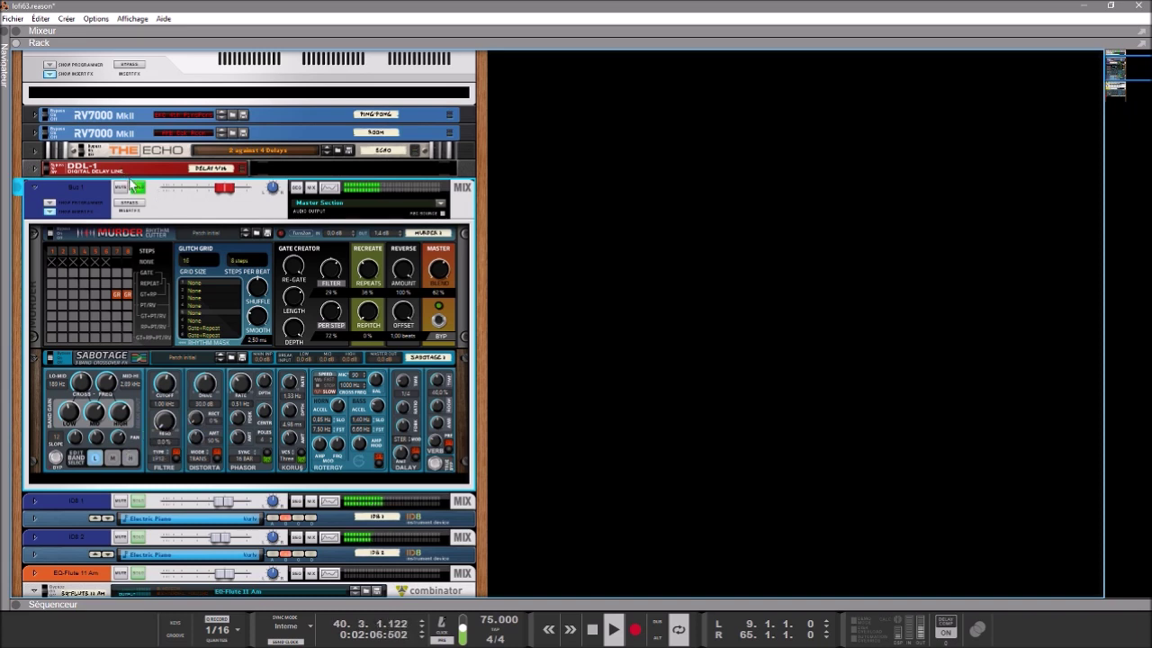
left_click(136, 187)
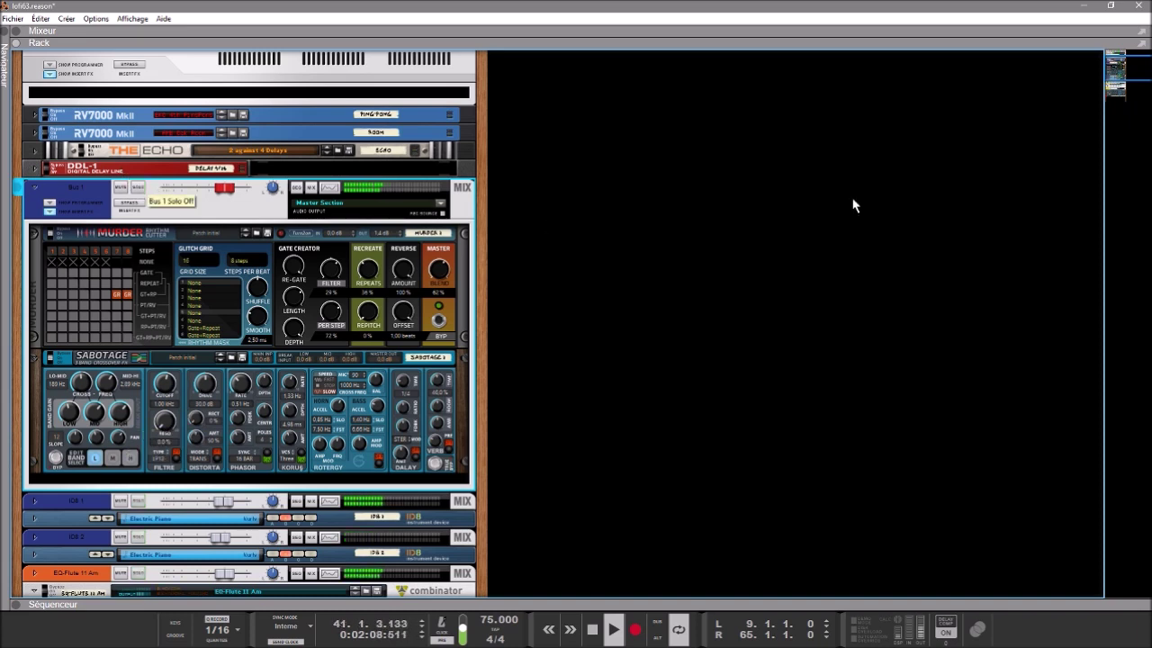
- Solo the Vinyl Therapy drum channel, switch off its insert effects bypass to hear Sabotage, and stop playback
left_click_drag(1118, 65, 1120, 86)
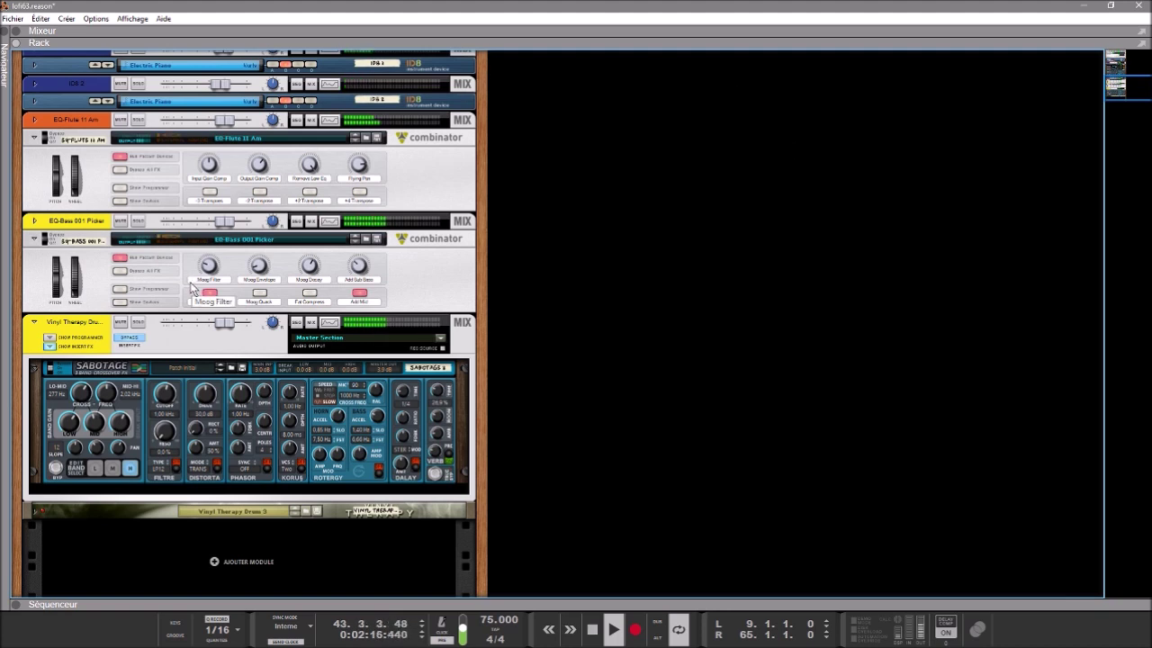
left_click(137, 322)
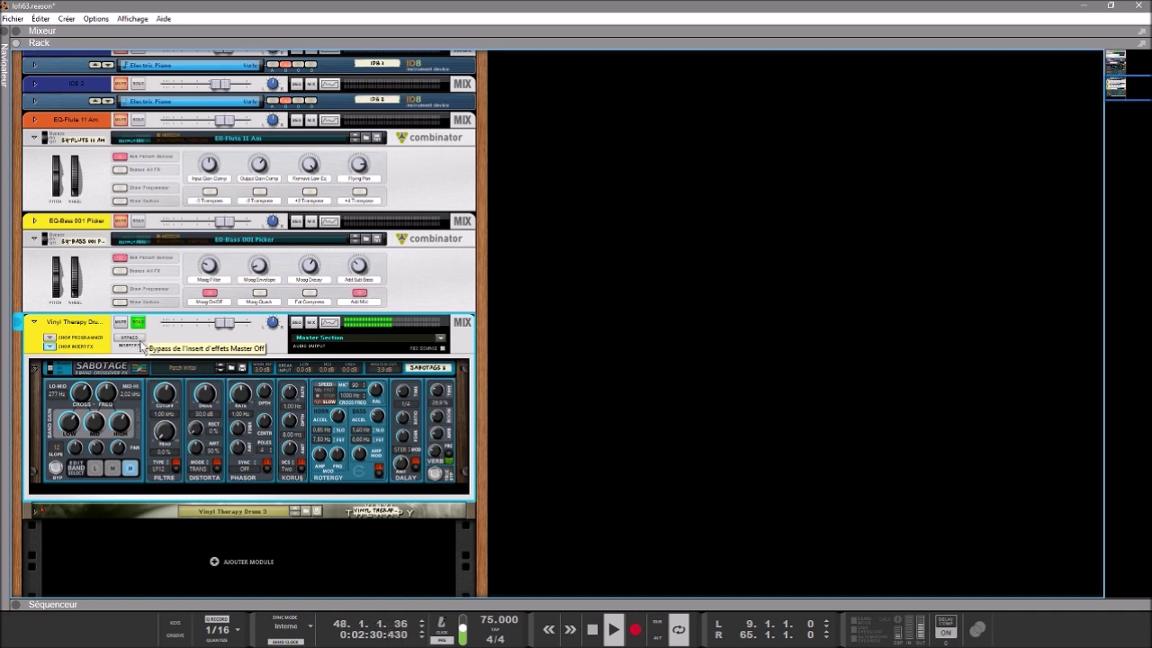
left_click(138, 342)
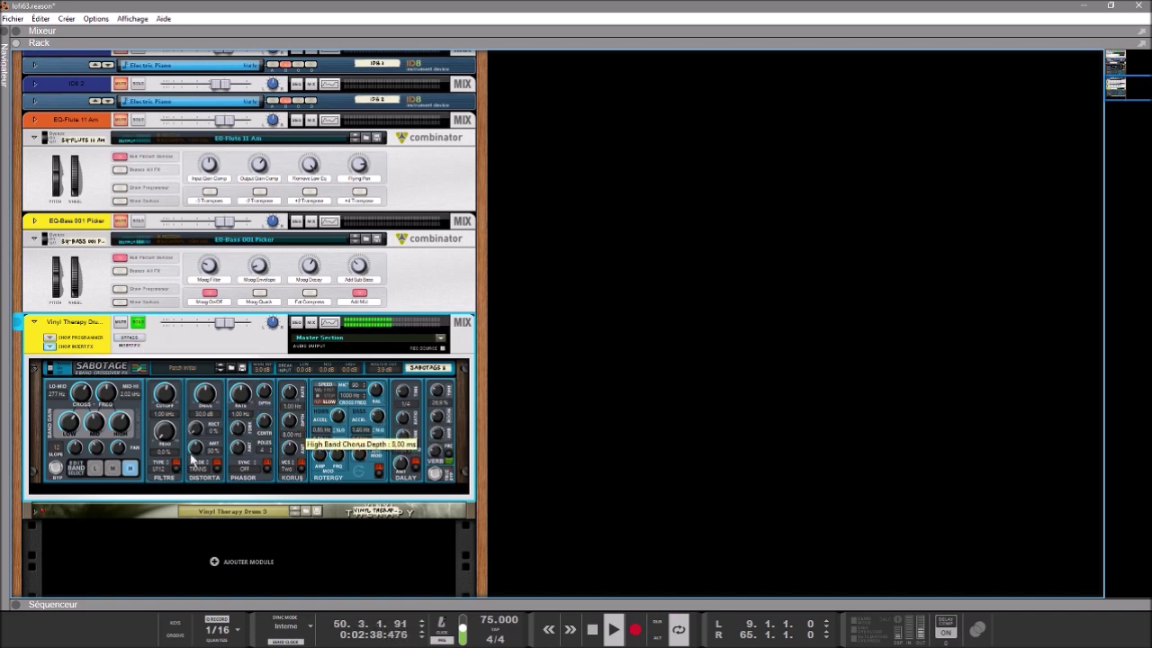
key("space")
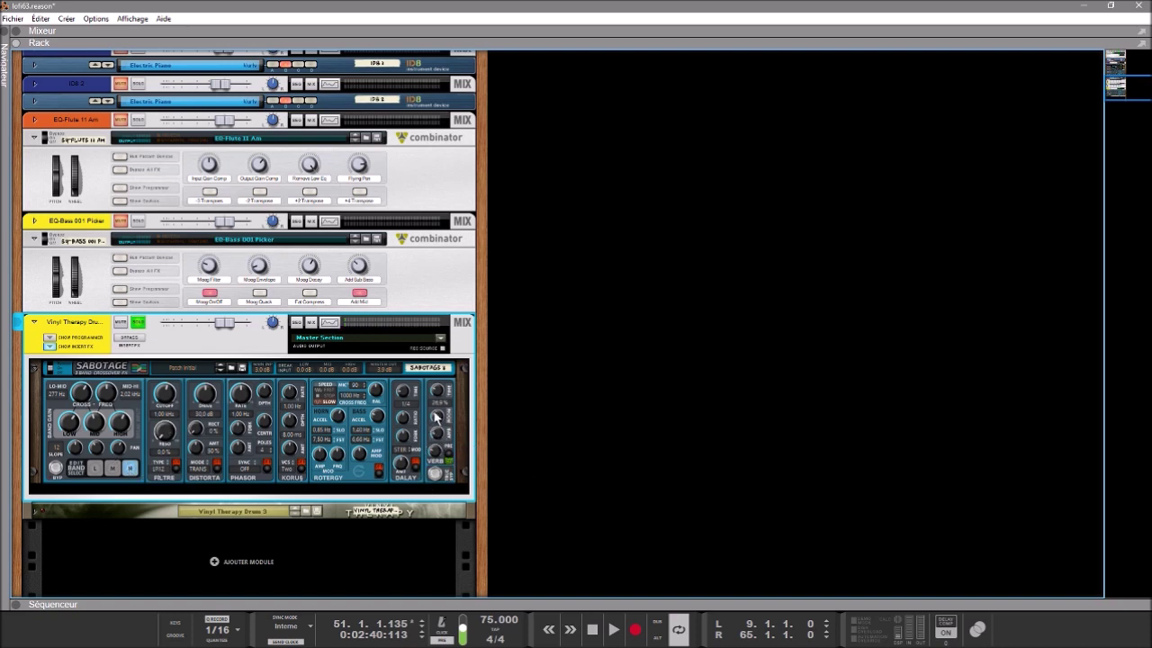
- Examine the drum channel Sabotage's mid and low band effects, its rear limiter and transient settings, and its reverb types
left_click(111, 468)
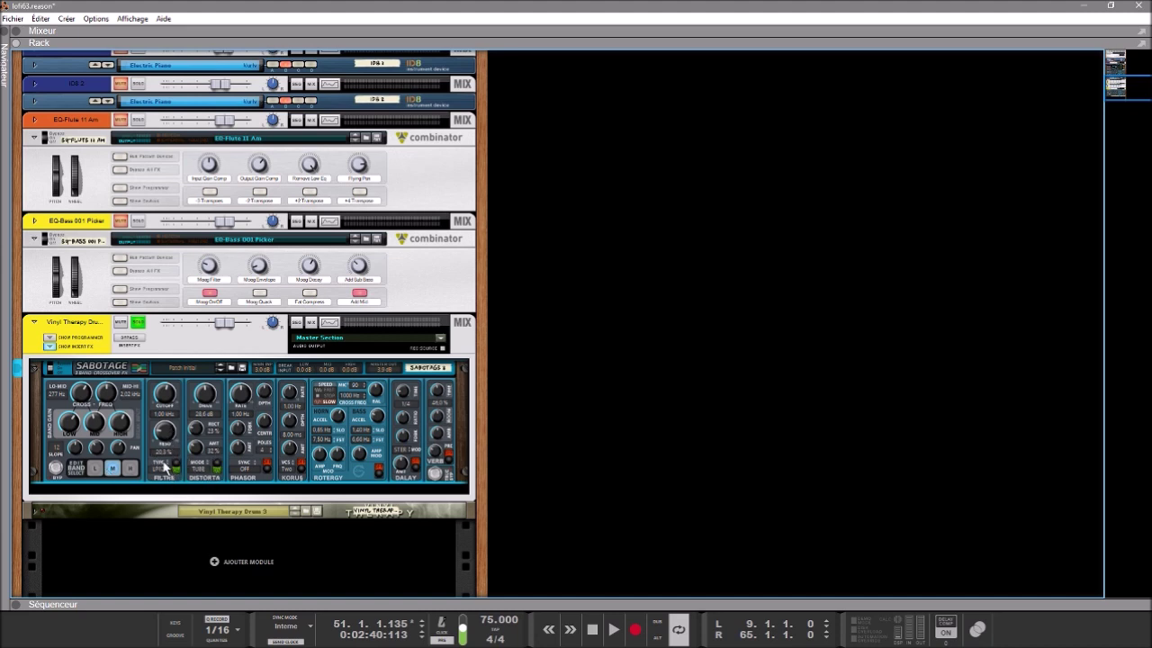
left_click(94, 468)
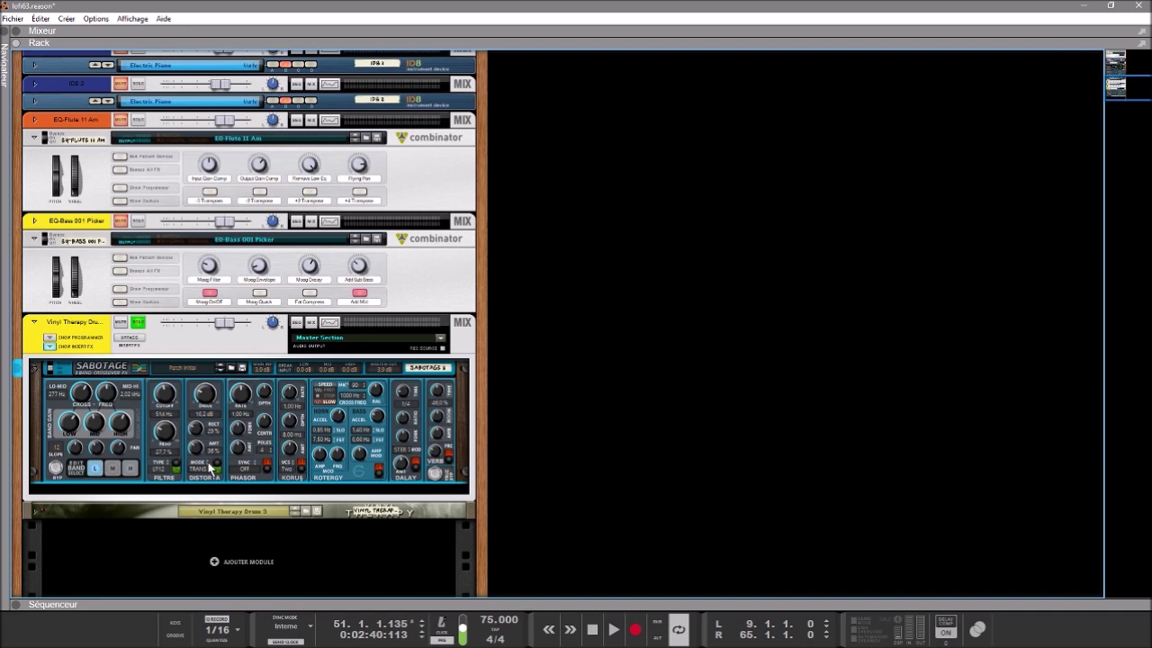
key("Tab")
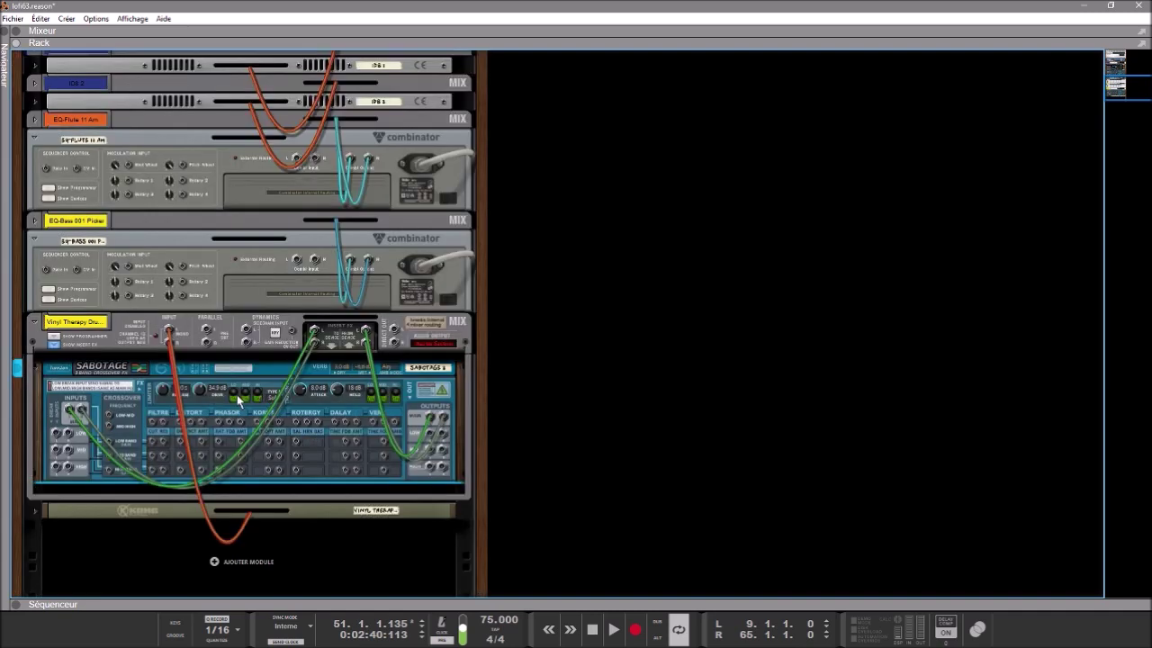
left_click(387, 366)
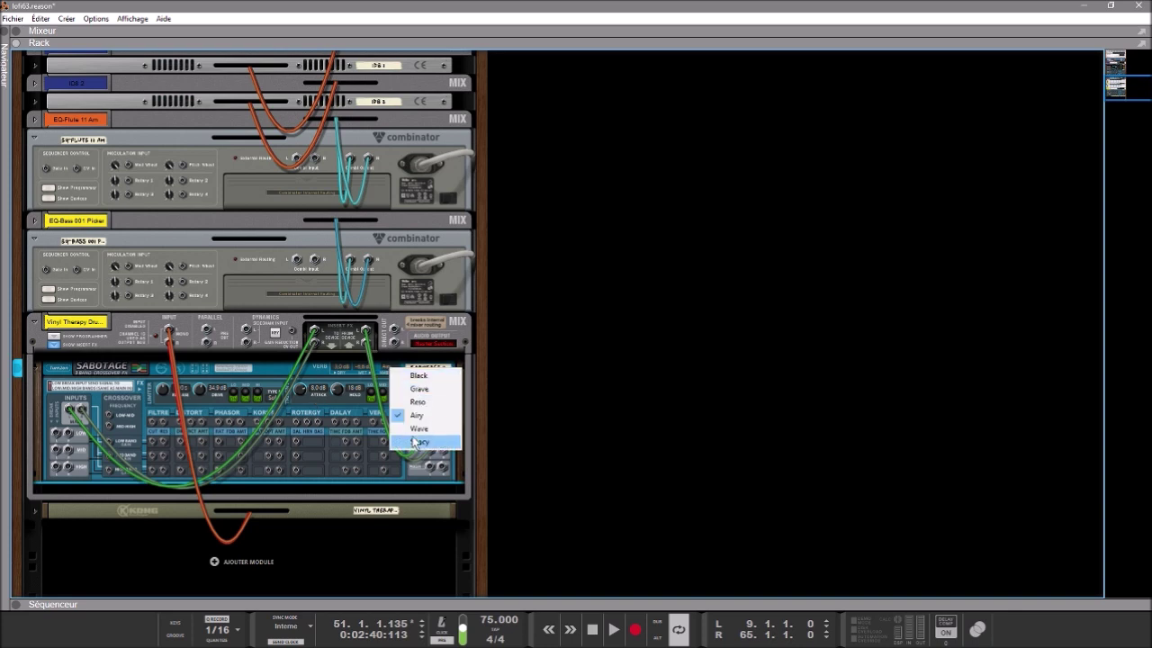
left_click(295, 377)
key("Tab")
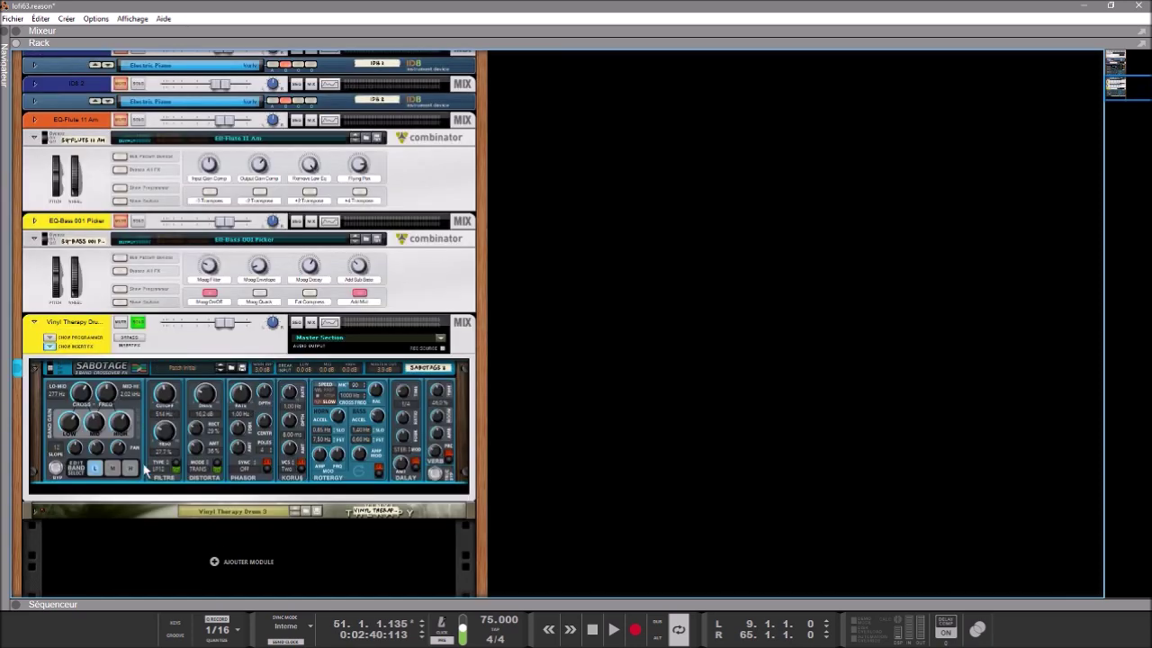
- Play the soloed drum channel, compare it with its insert effects bypassed, and remove its solo so all channels play
key("space")
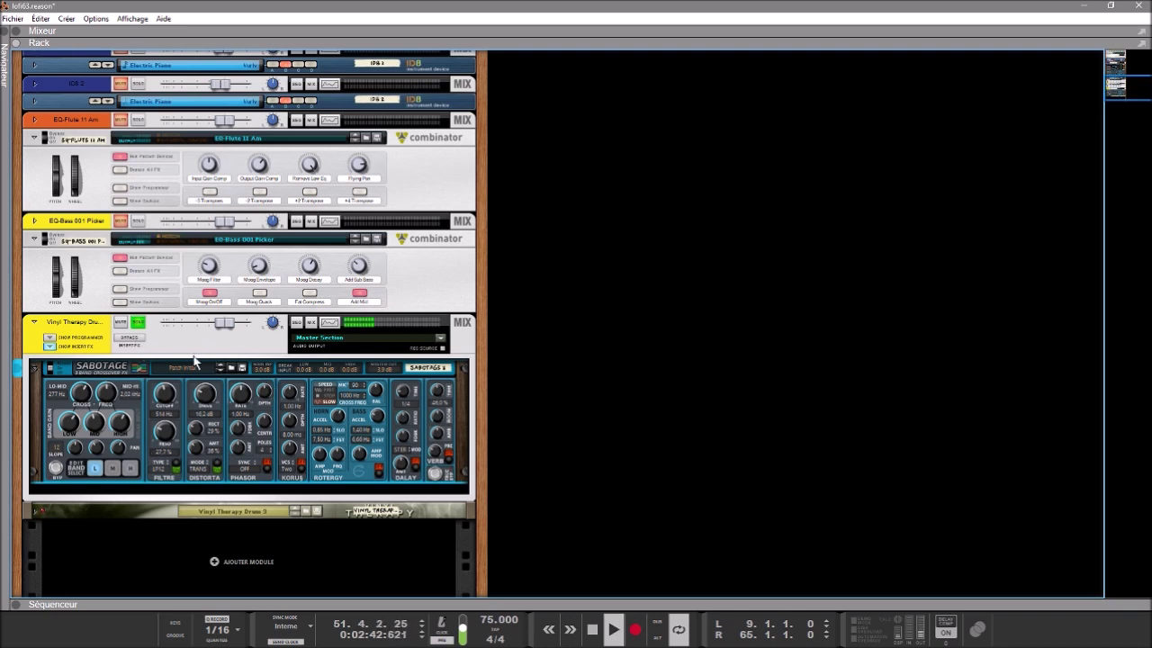
left_click(131, 342)
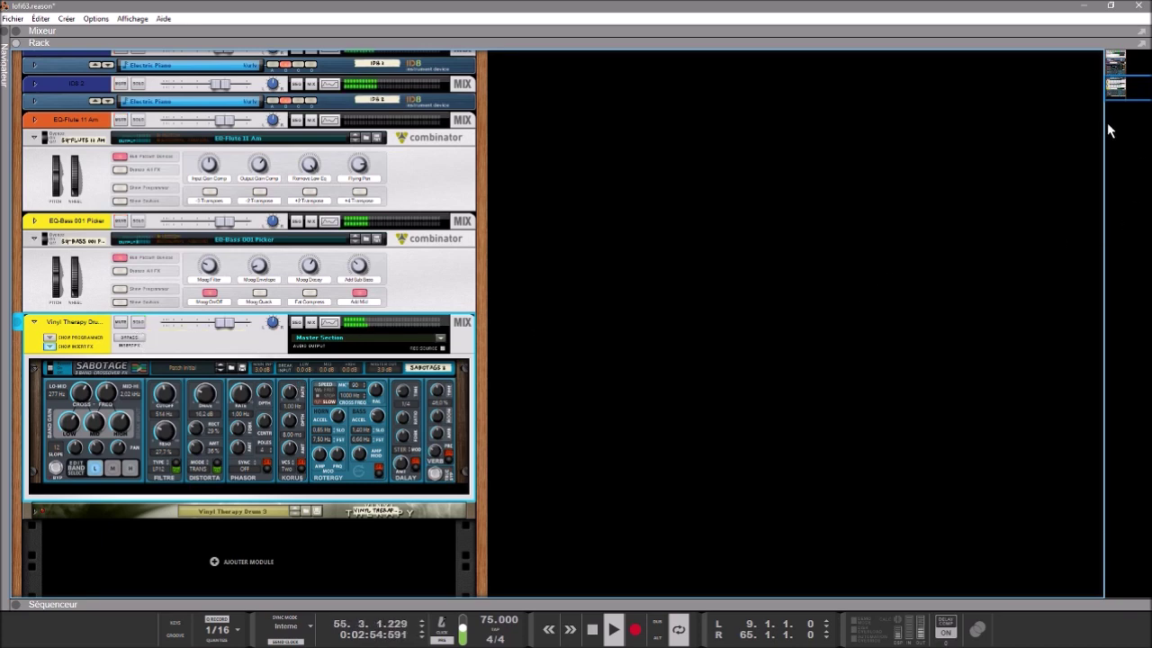
- Show the mixer in place of the rack and hide the channels' input section
left_click_drag(1122, 92, 1117, 64)
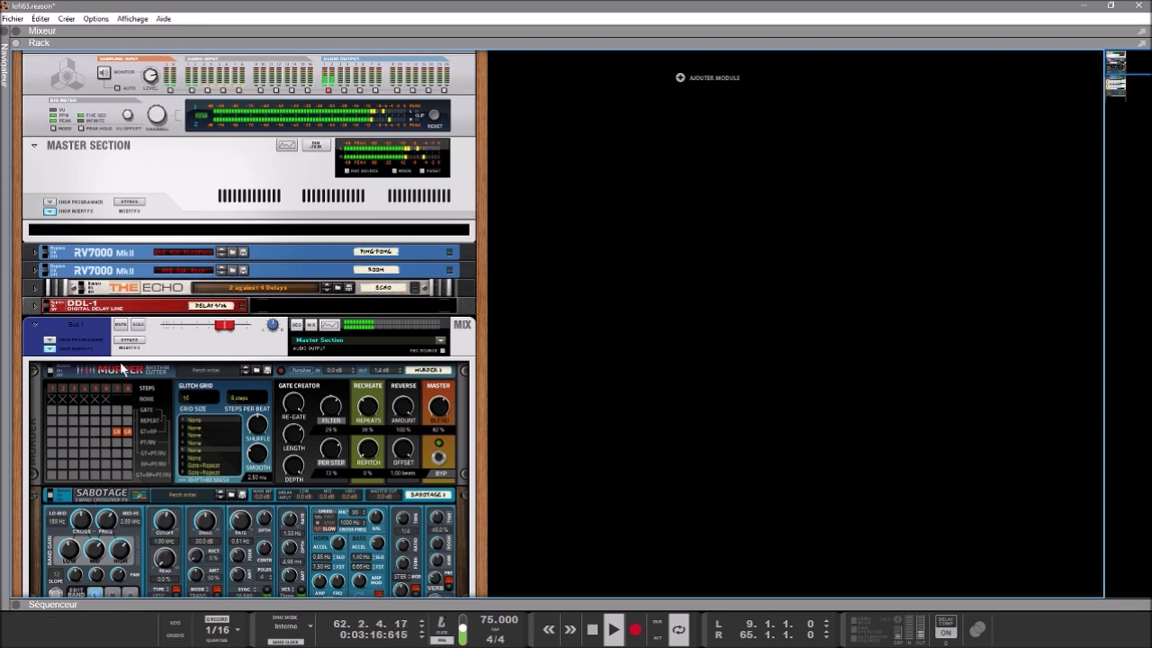
left_click(15, 31)
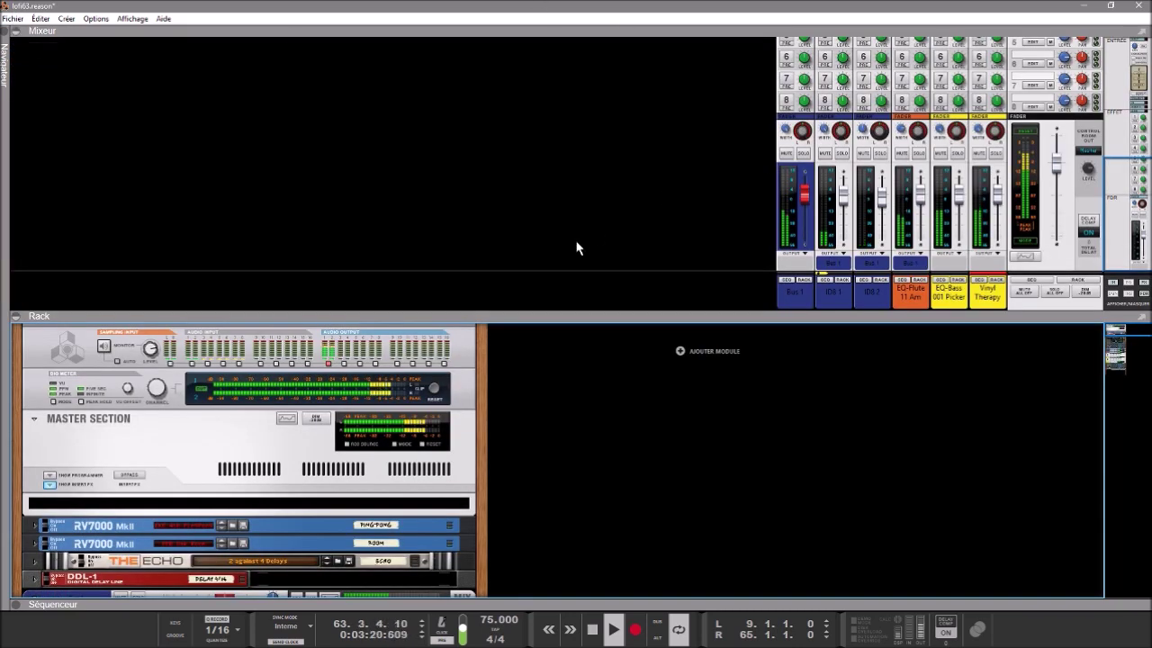
left_click(15, 317)
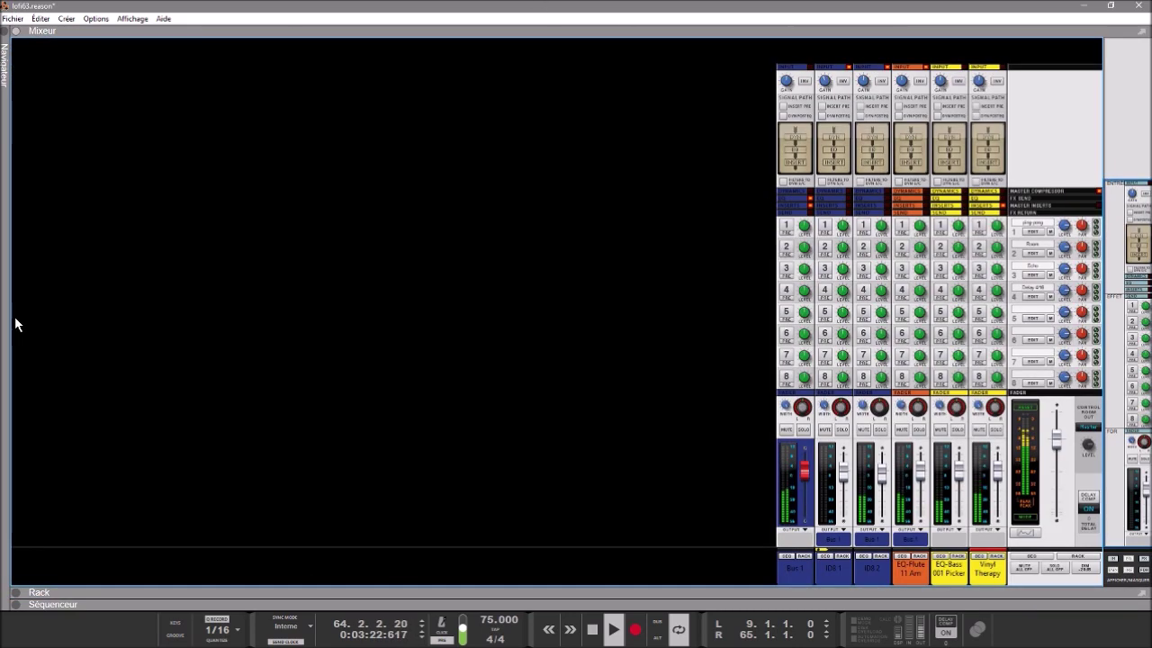
left_click(1116, 569)
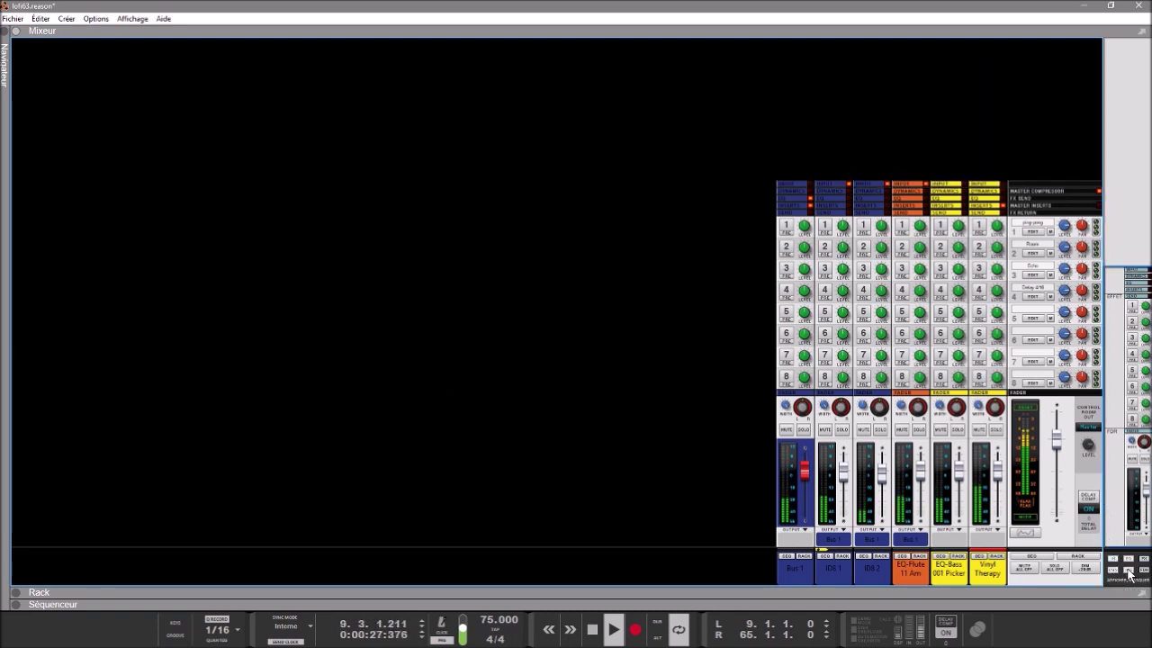
- Show the mixer's inserts section and compare the playing mix with the Bus 1 and Vinyl Therapy insert effects bypassed and active
left_click(1129, 573)
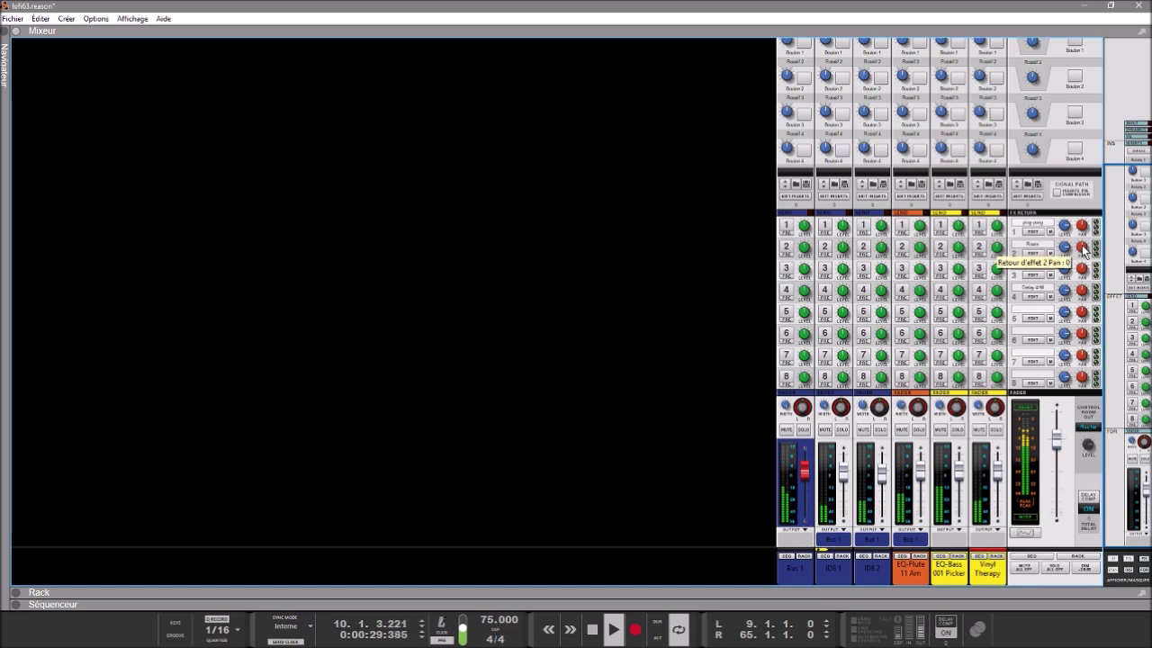
scroll(1103, 196, "up", 3)
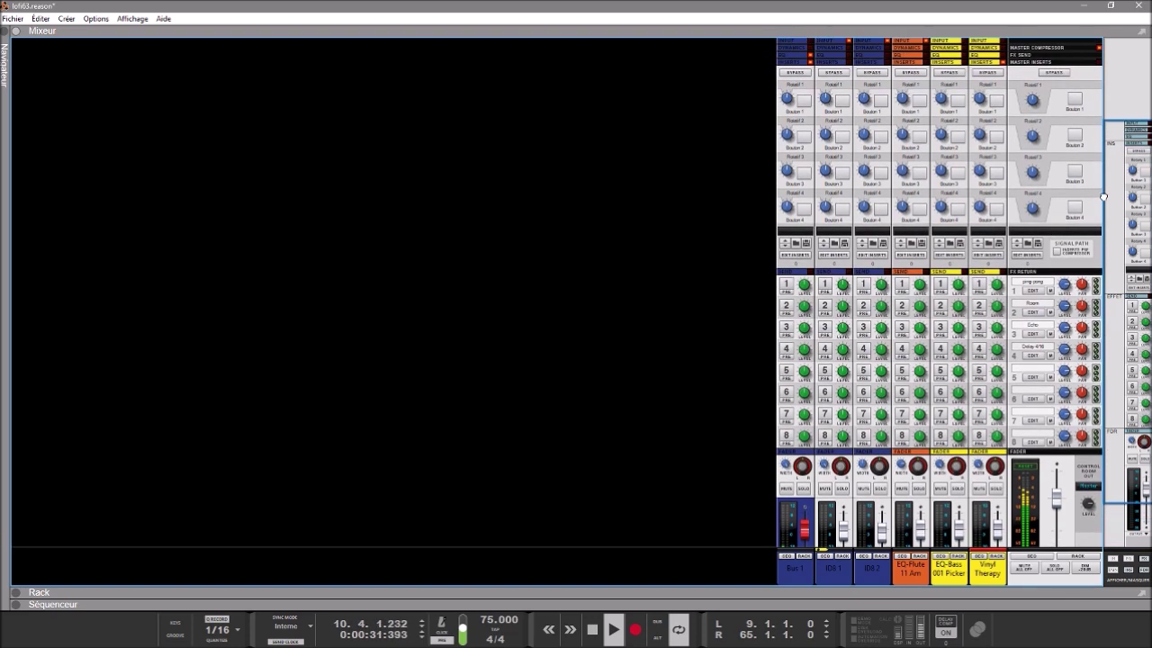
left_click(804, 76)
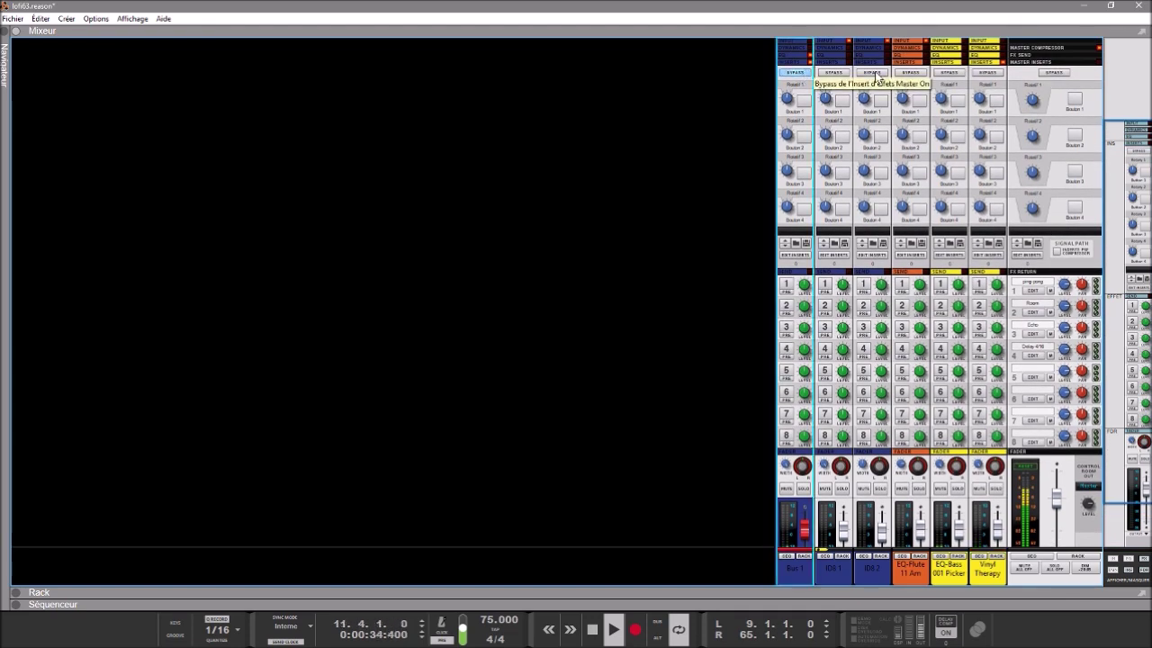
left_click(991, 74)
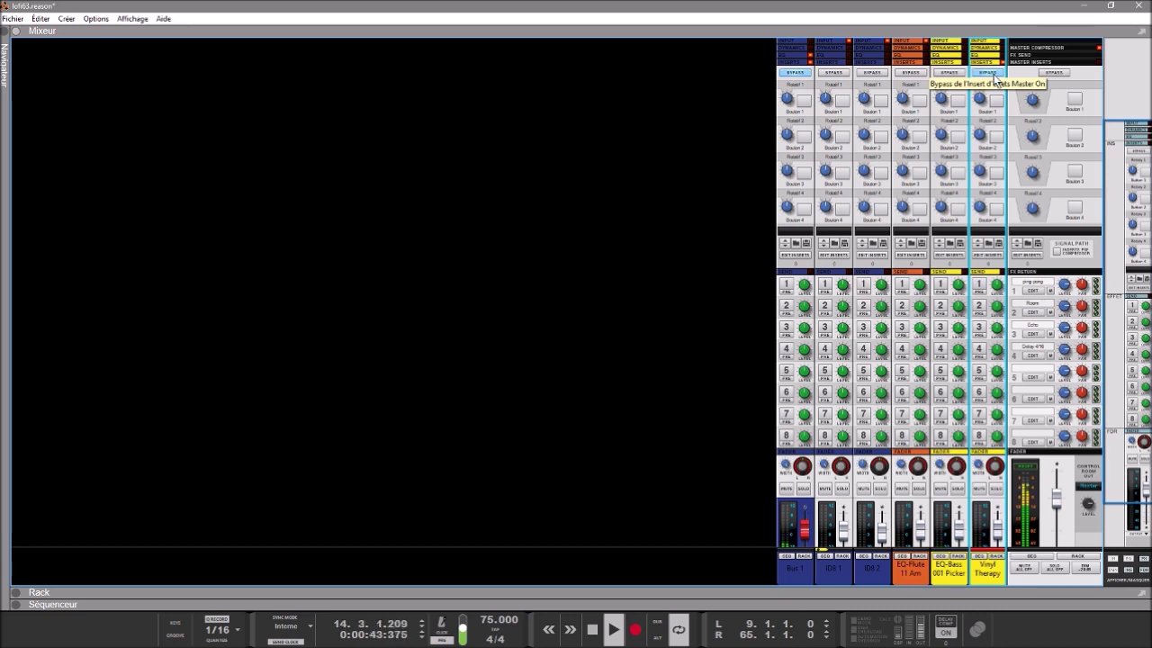
left_click(794, 75)
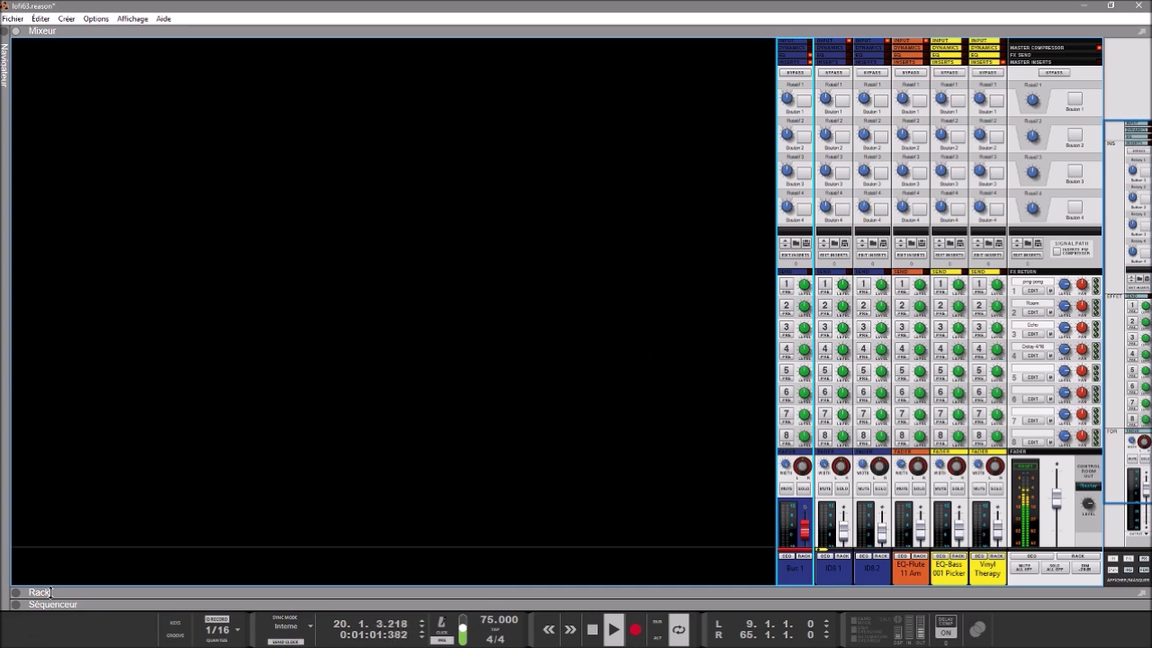
- Show the rack in place of the mixer and display Bus 1's Murder and Sabotage devices
left_click(18, 592)
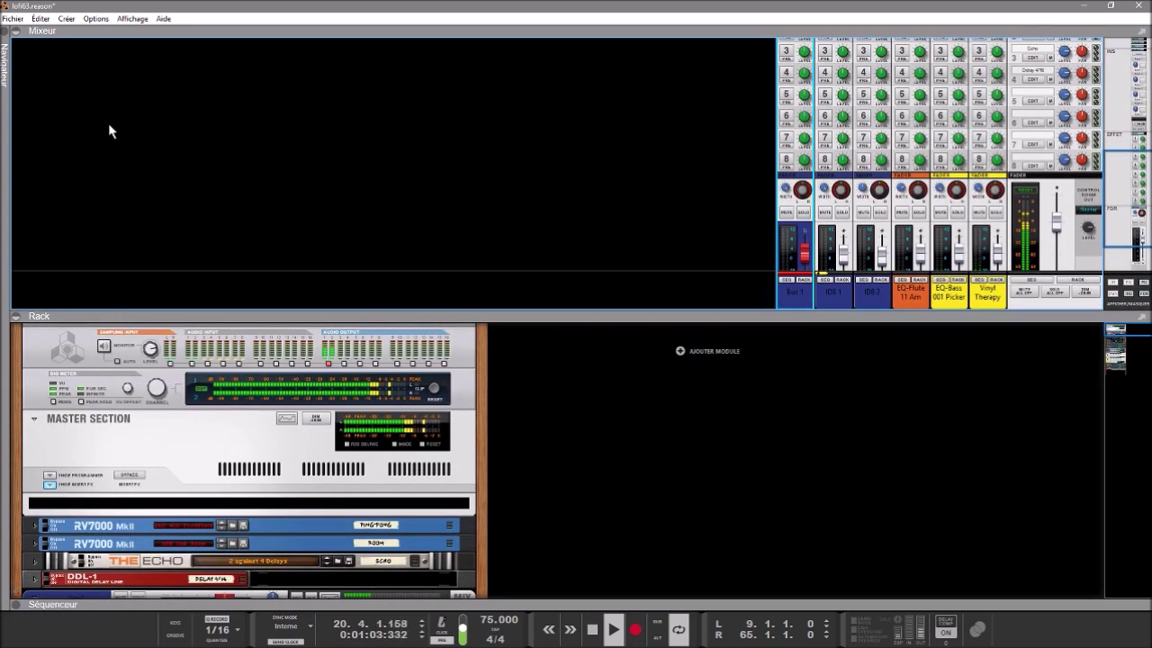
left_click(32, 31)
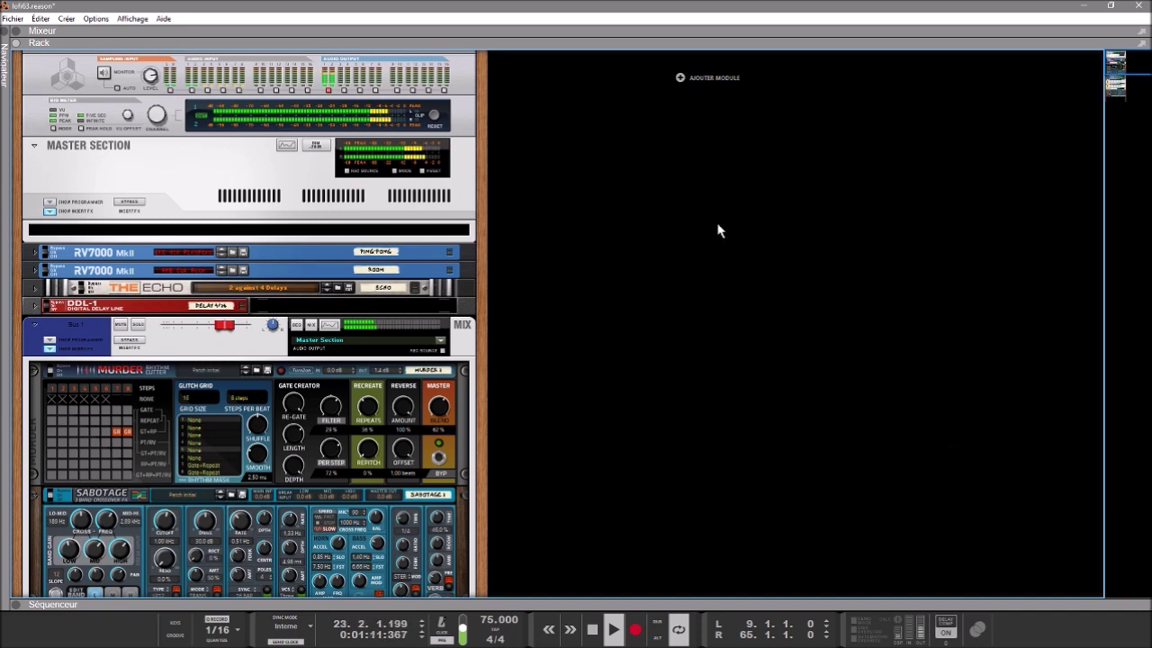
left_click(467, 401)
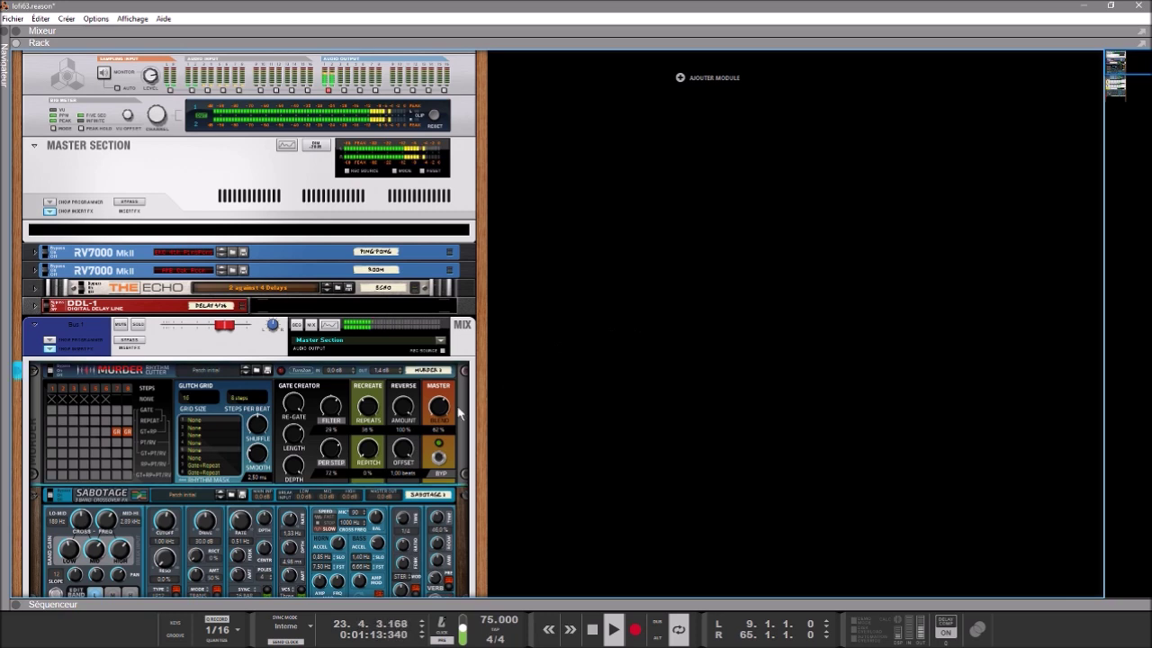
scroll(459, 411, "down", 3)
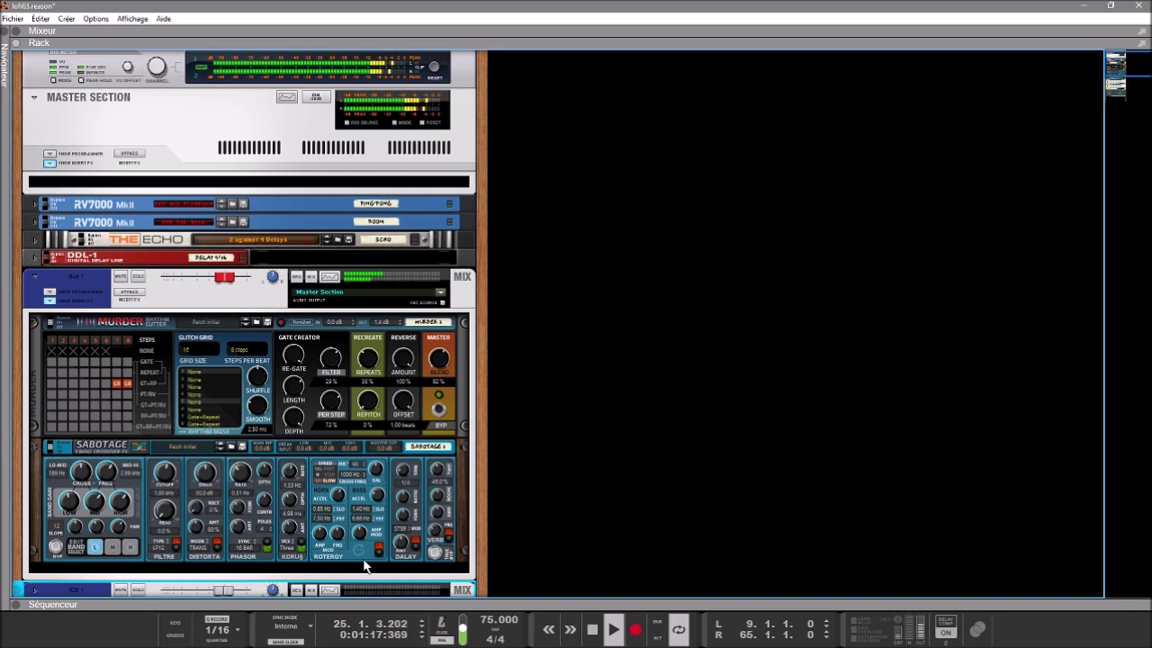
- Stop playback and switch to the Chrome browser with the Propellerhead Shop page for the Sabotage 3-band crossover FX
key("space")
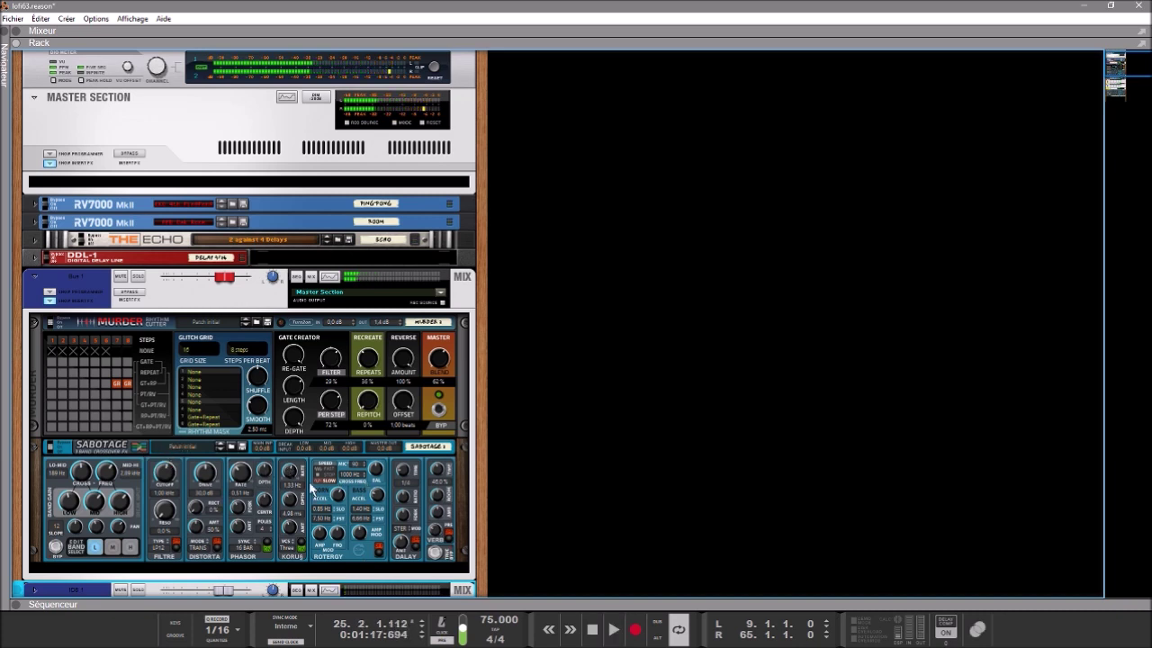
mouse_move(374, 644)
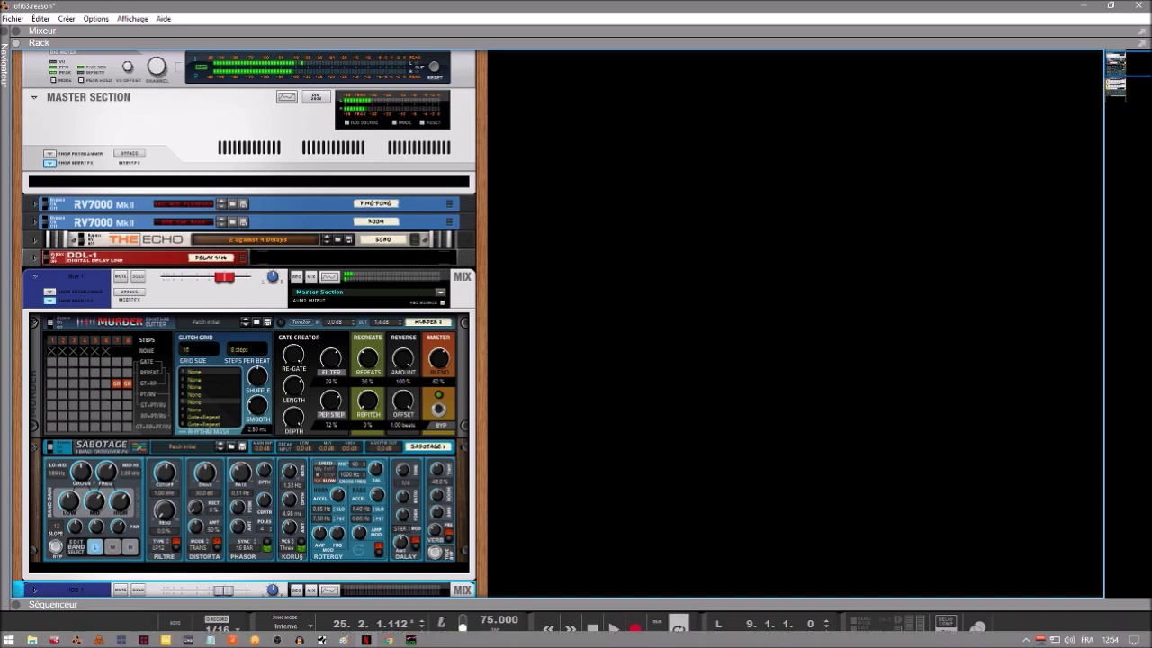
left_click(392, 640)
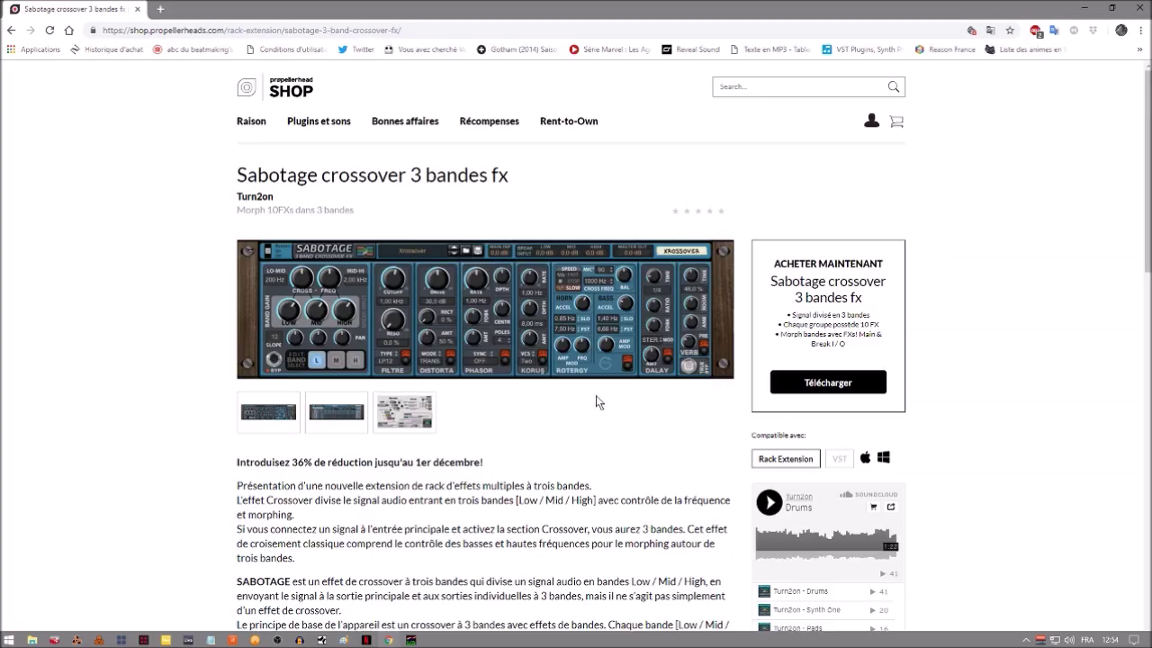